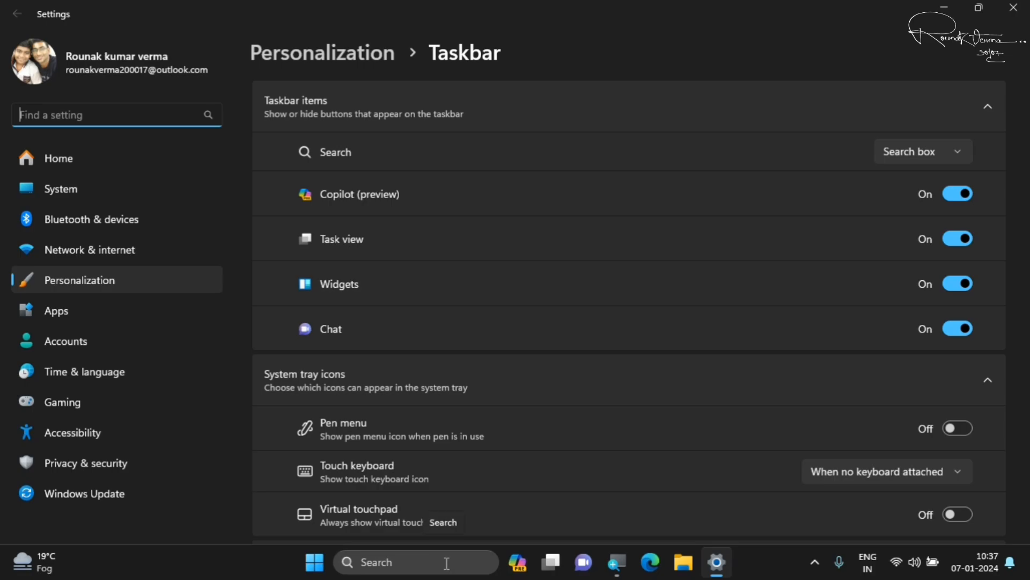
# - Expand the taskbar behaviors and set the taskbar alignment to Left
pyautogui.scroll(-3, 689, 377)
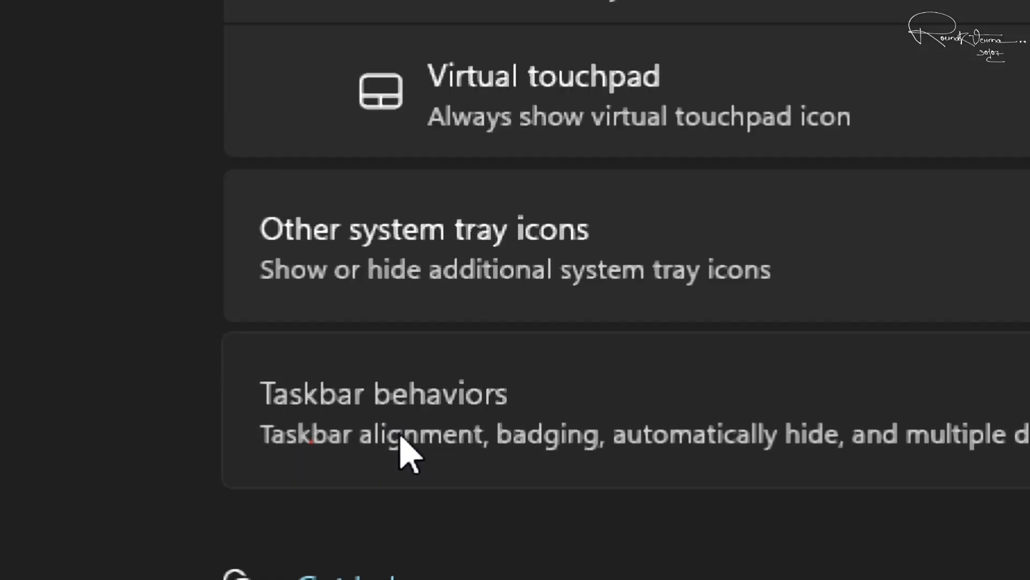
pyautogui.click(400, 436)
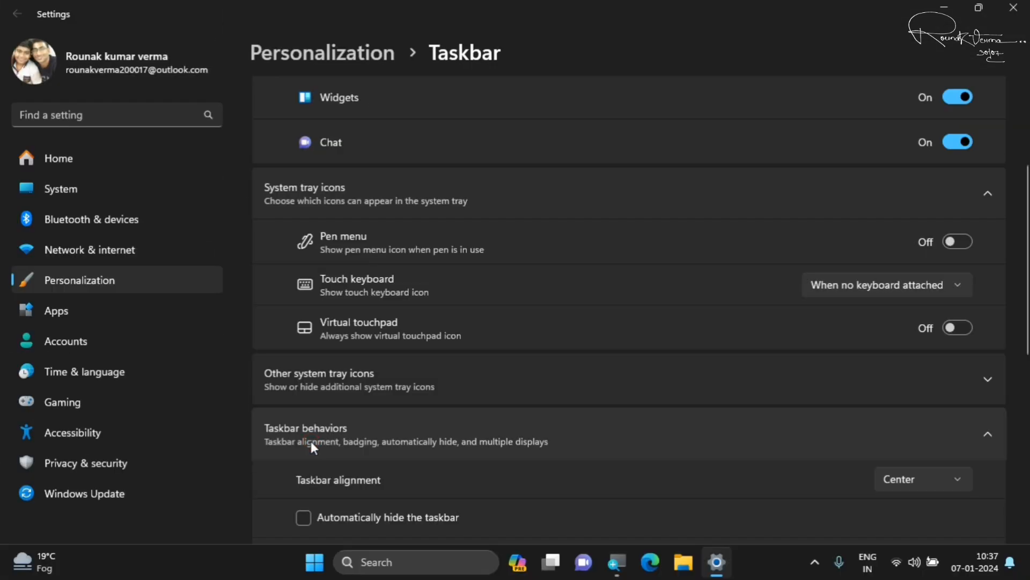
pyautogui.scroll(-3, 735, 441)
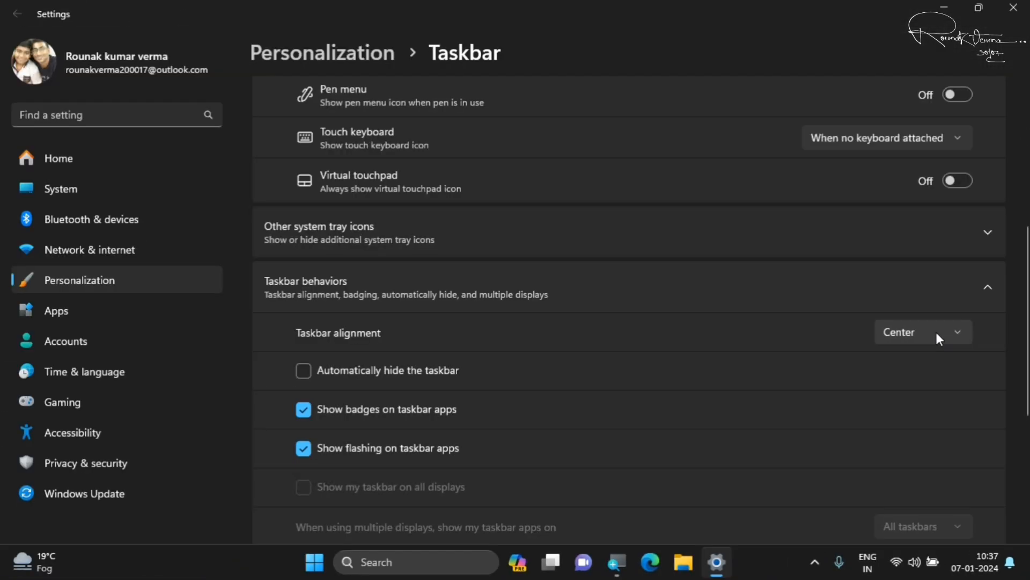
pyautogui.click(937, 332)
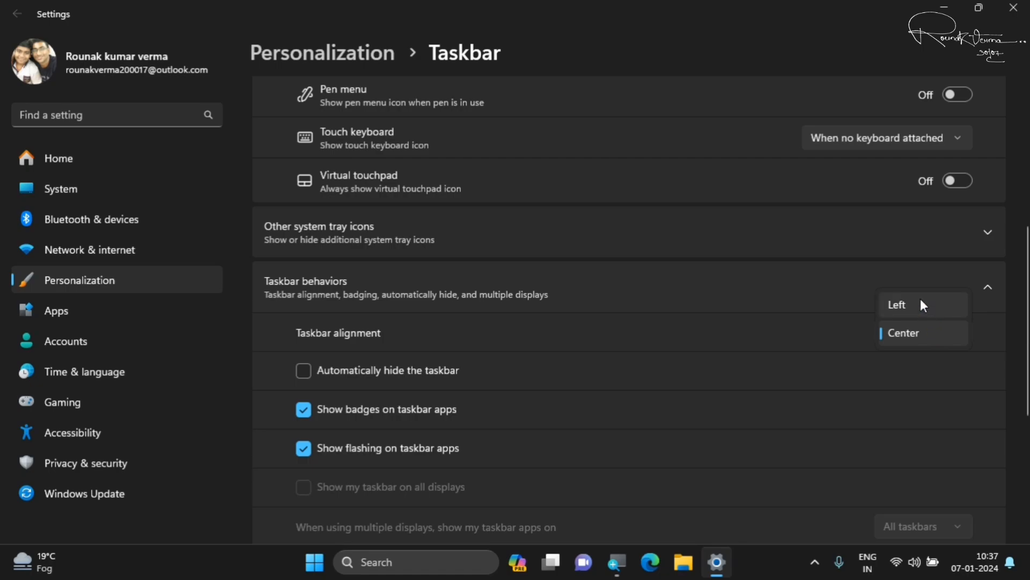
pyautogui.click(923, 306)
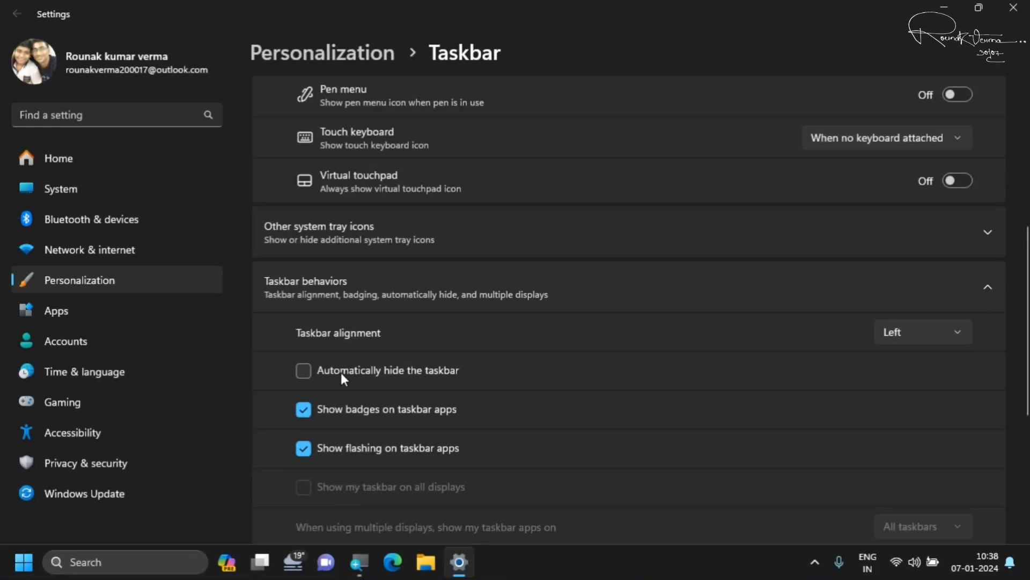
# - Try automatically hiding the taskbar, check how it reappears, and turn the option back off
pyautogui.click(340, 372)
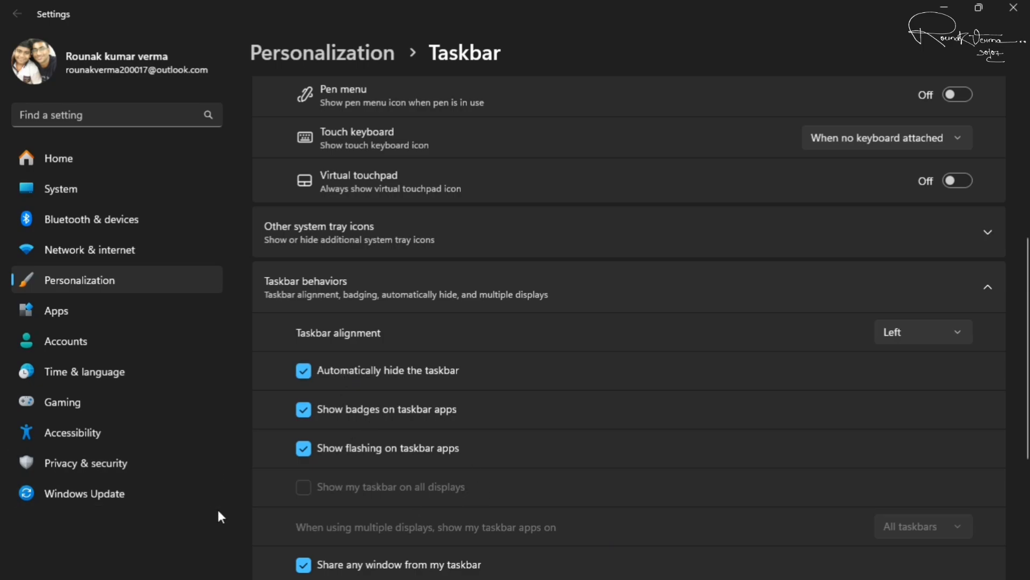
pyautogui.moveTo(224, 571)
pyautogui.moveTo(542, 579)
pyautogui.moveTo(391, 579)
pyautogui.click(305, 373)
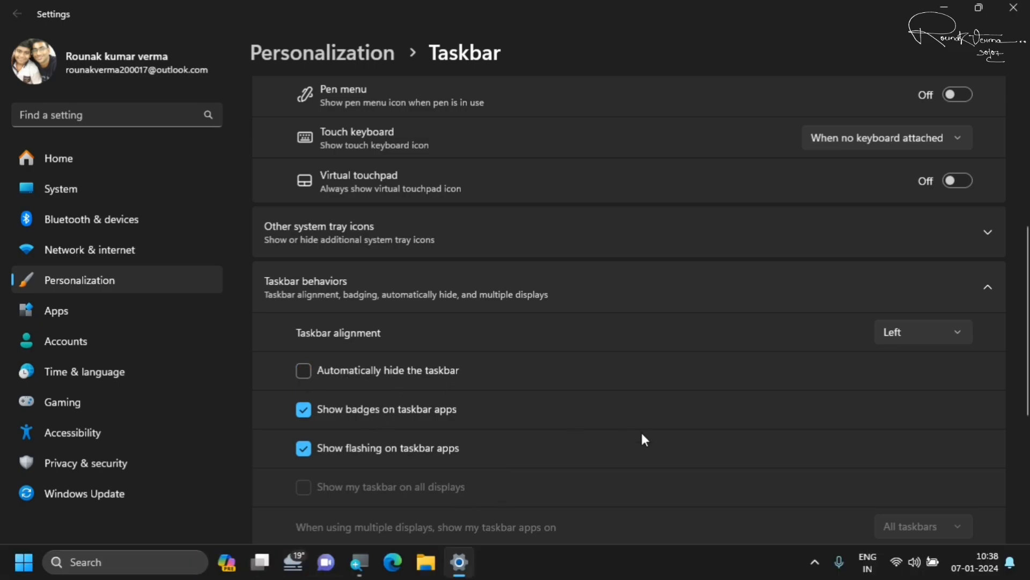
# - Set the taskbar search to Search icon only and try opening the search pane from it
pyautogui.scroll(6, 421, 243)
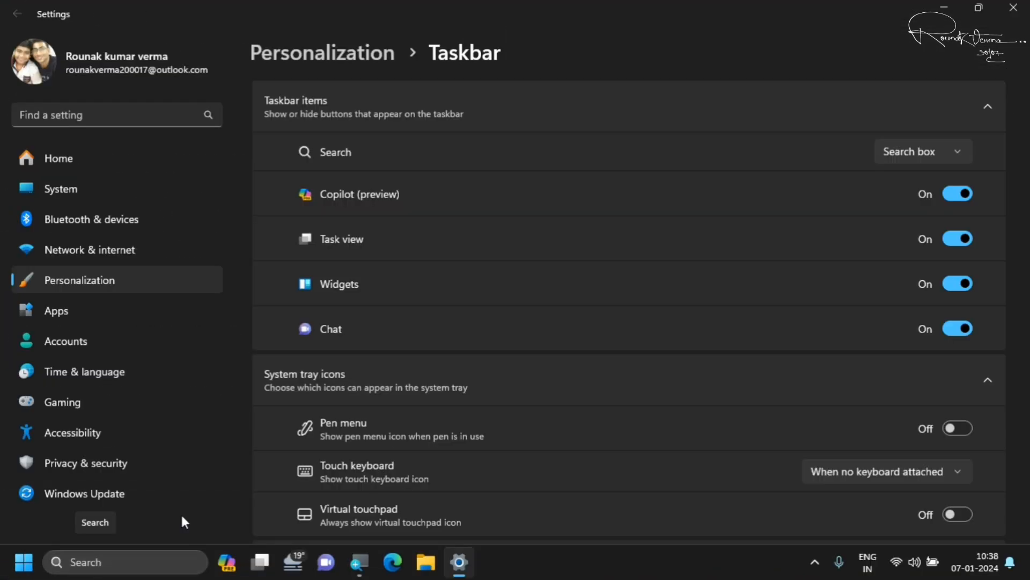
pyautogui.click(907, 156)
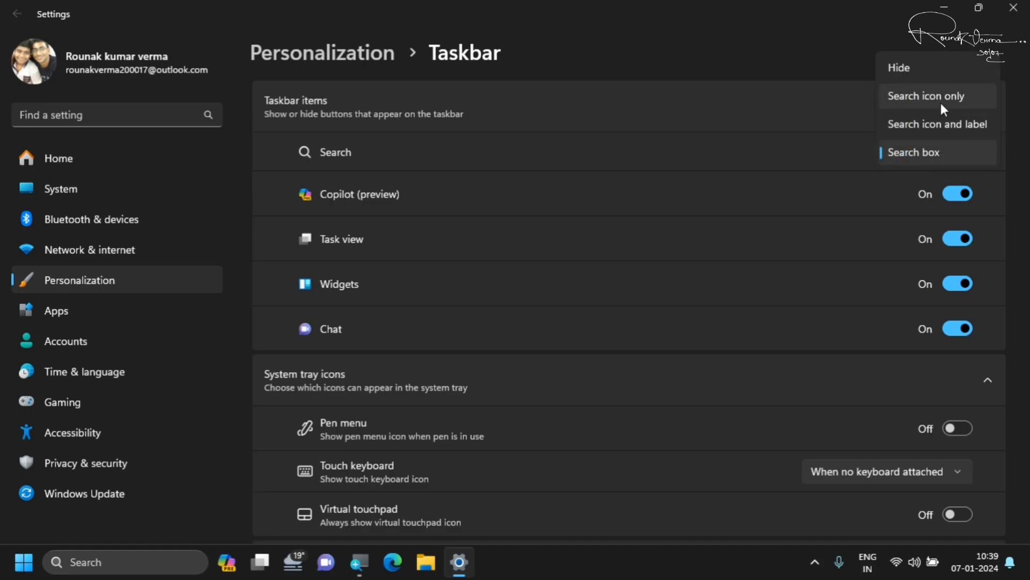
pyautogui.click(958, 104)
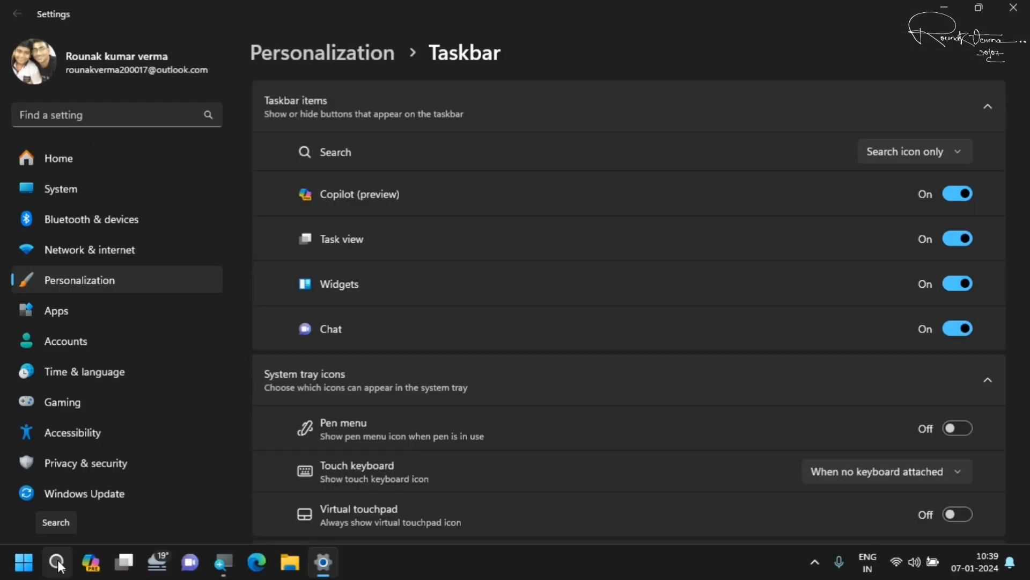
pyautogui.click(277, 483)
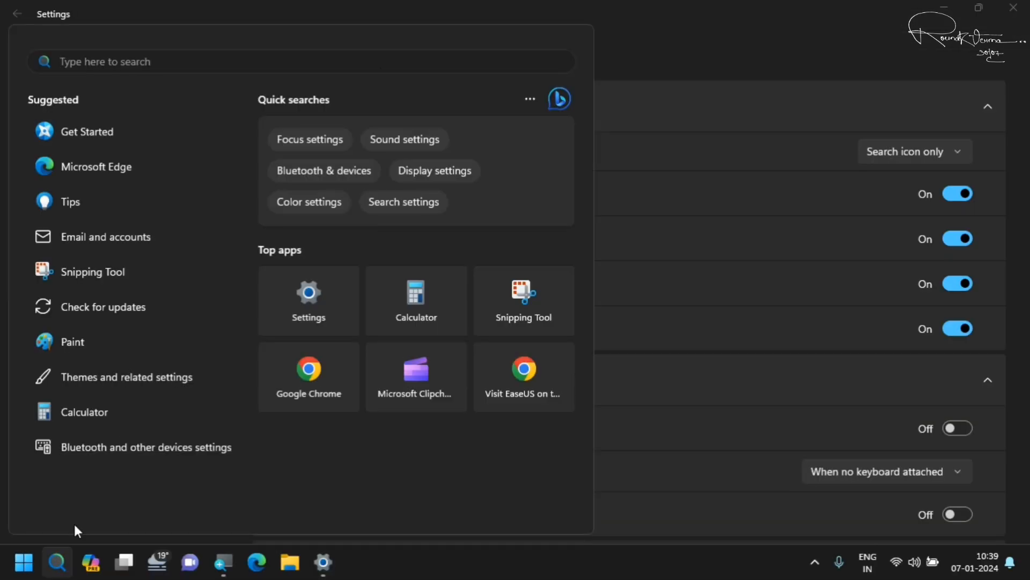
pyautogui.press('Escape')
# - Try the taskbar search as Search icon and label, including its search pane, and change it back to Search box
pyautogui.click(899, 151)
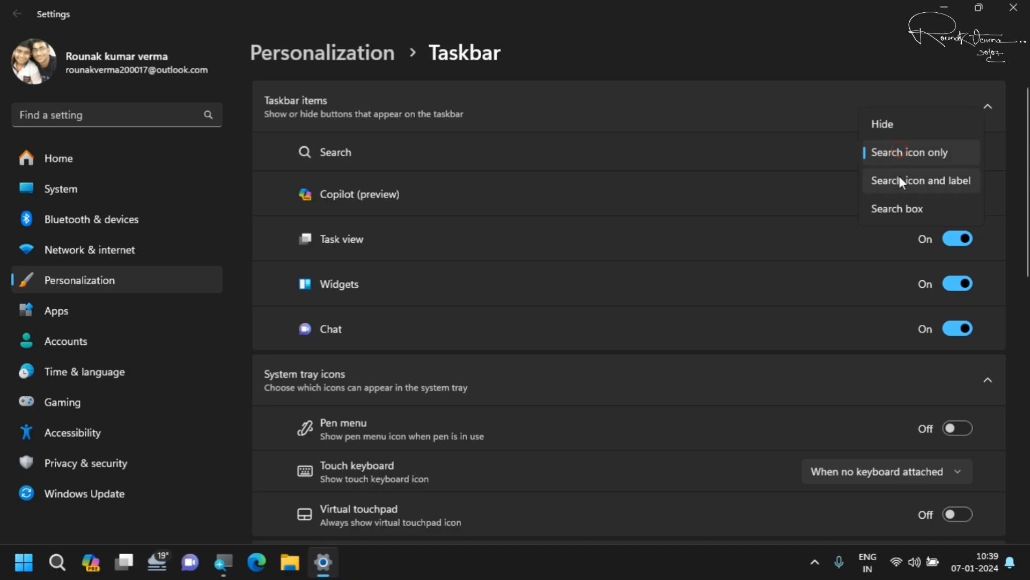
pyautogui.click(937, 185)
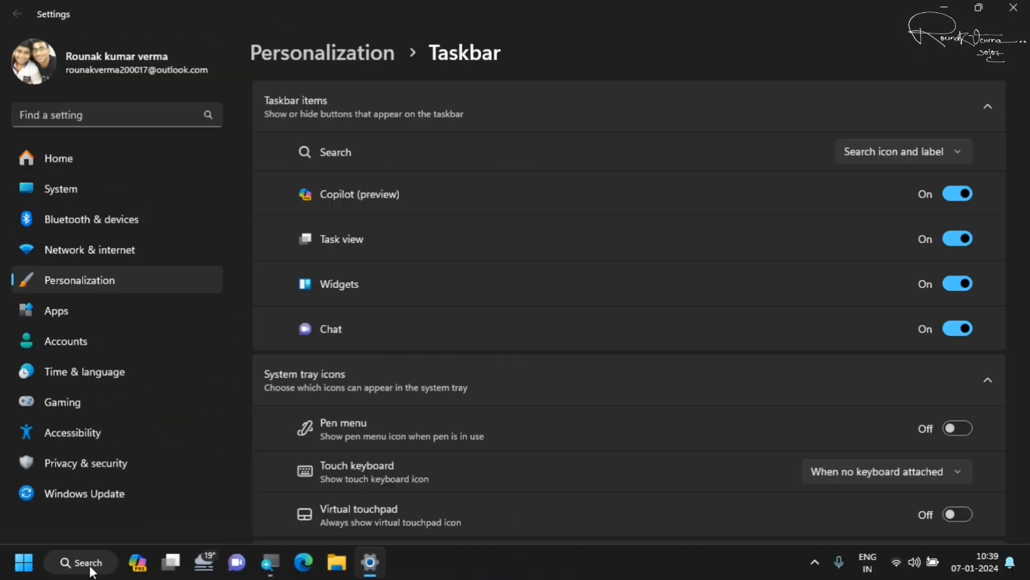
pyautogui.click(90, 568)
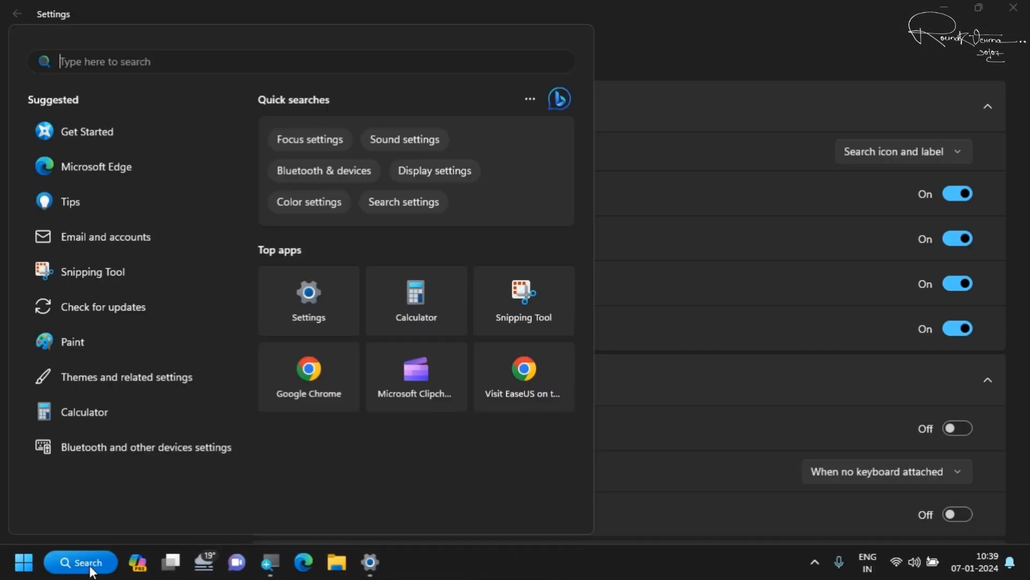
pyautogui.click(656, 5)
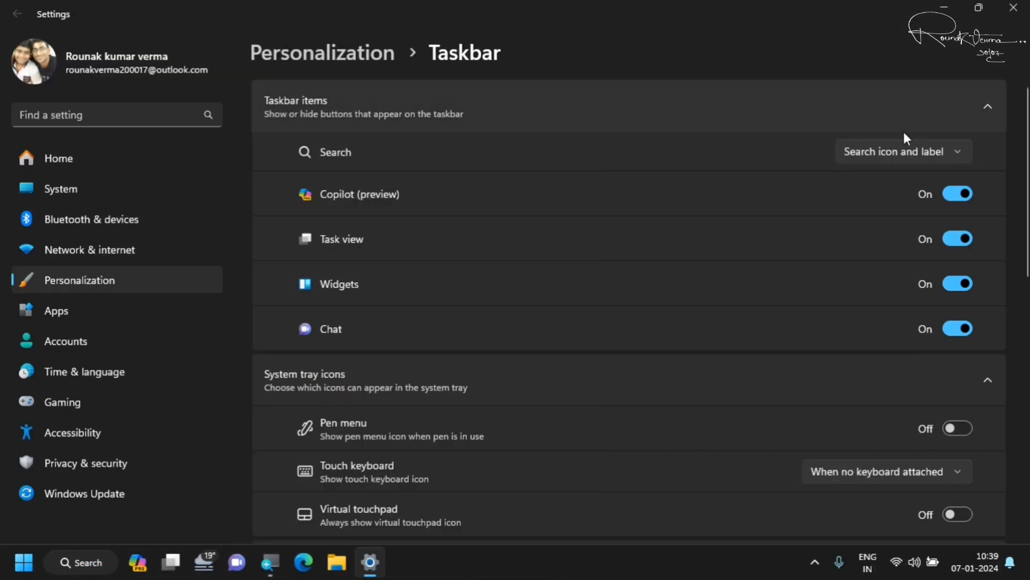
pyautogui.click(885, 156)
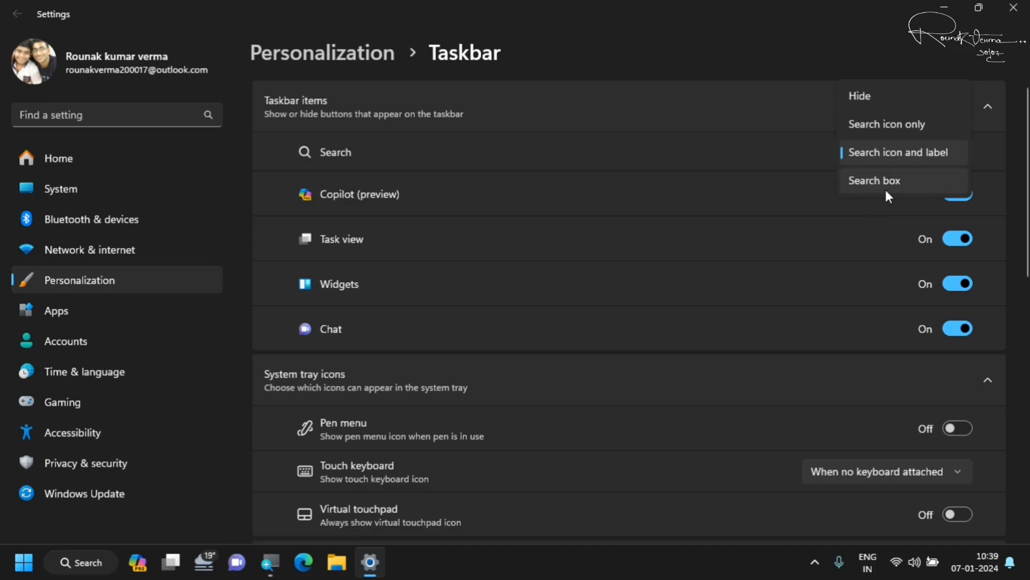
pyautogui.click(898, 182)
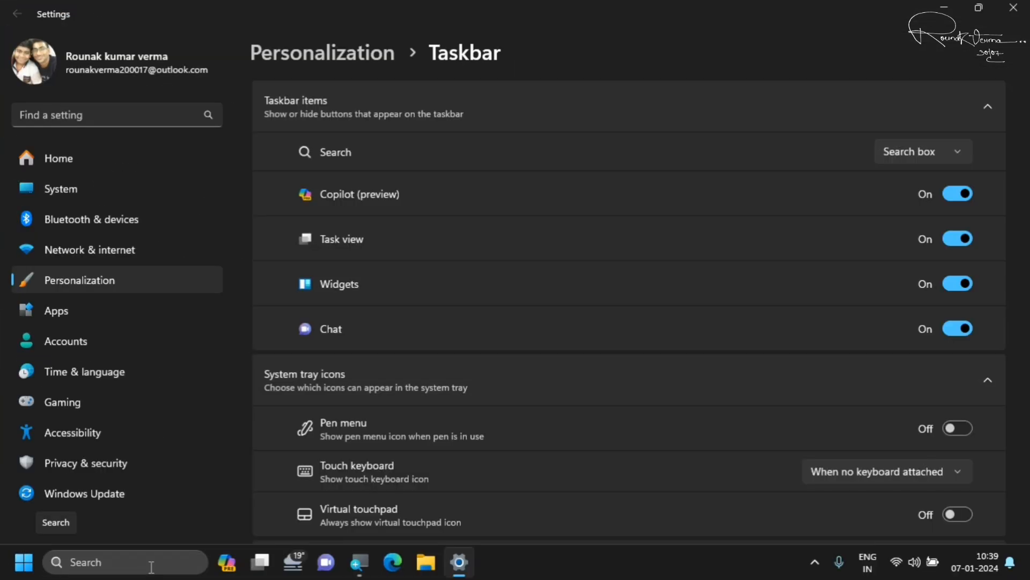
# - Set the taskbar search to Search icon only and turn off the Copilot (preview) taskbar item
pyautogui.click(933, 160)
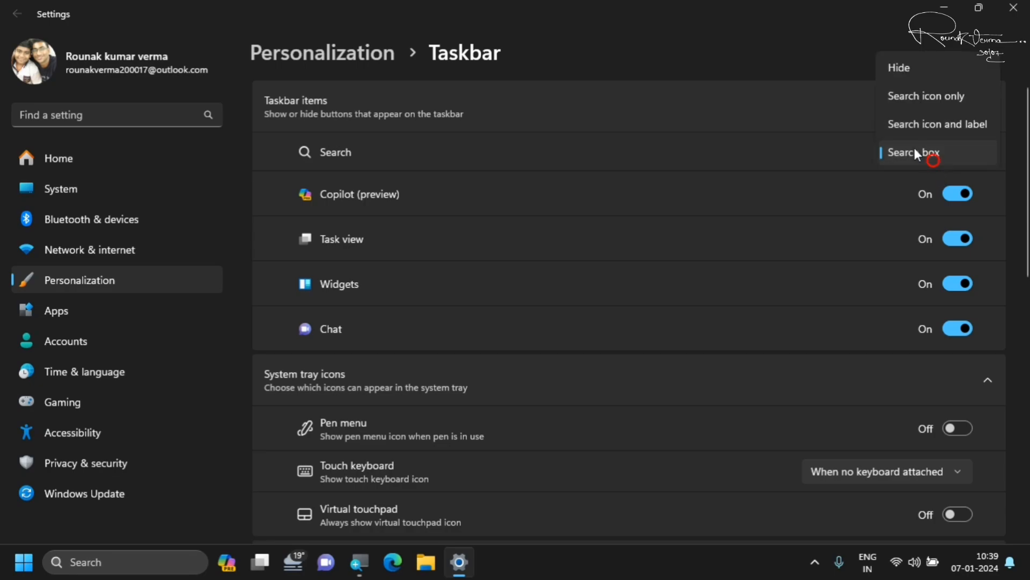
pyautogui.click(933, 99)
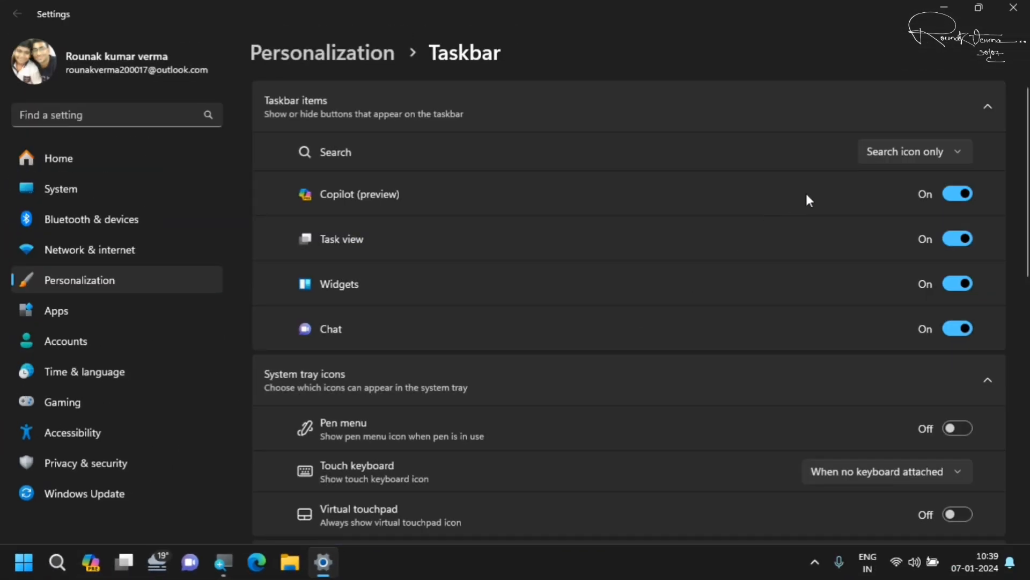
pyautogui.click(955, 195)
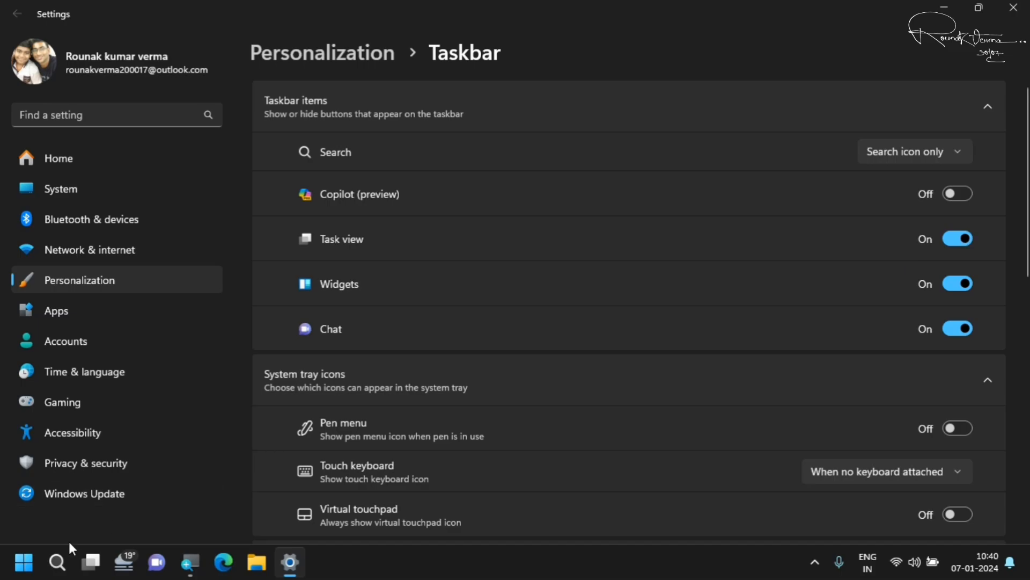
# - Preview the virtual desktops in Task view, return to Desktop 2, and turn off the Task view taskbar item
pyautogui.click(94, 564)
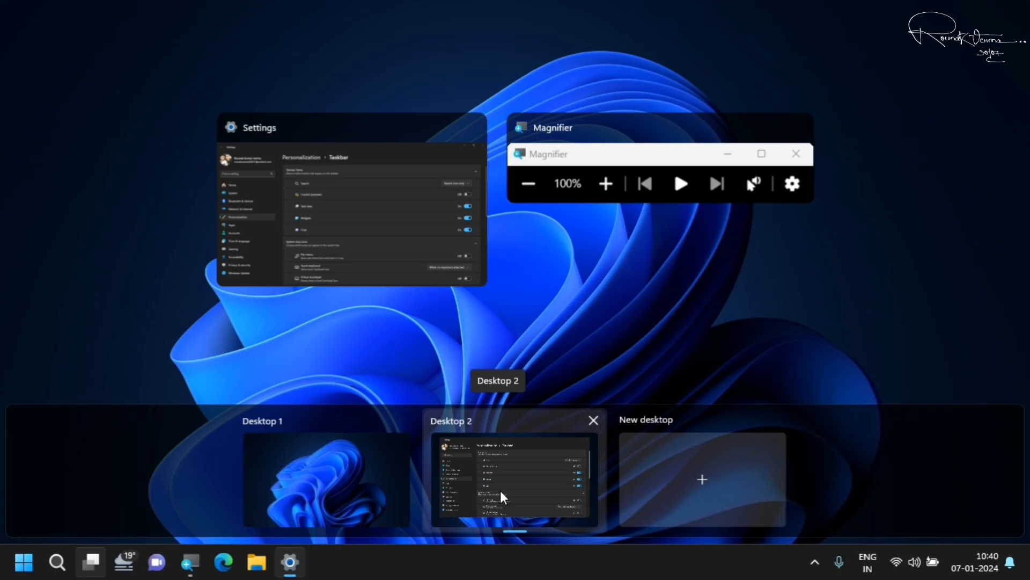
pyautogui.click(76, 561)
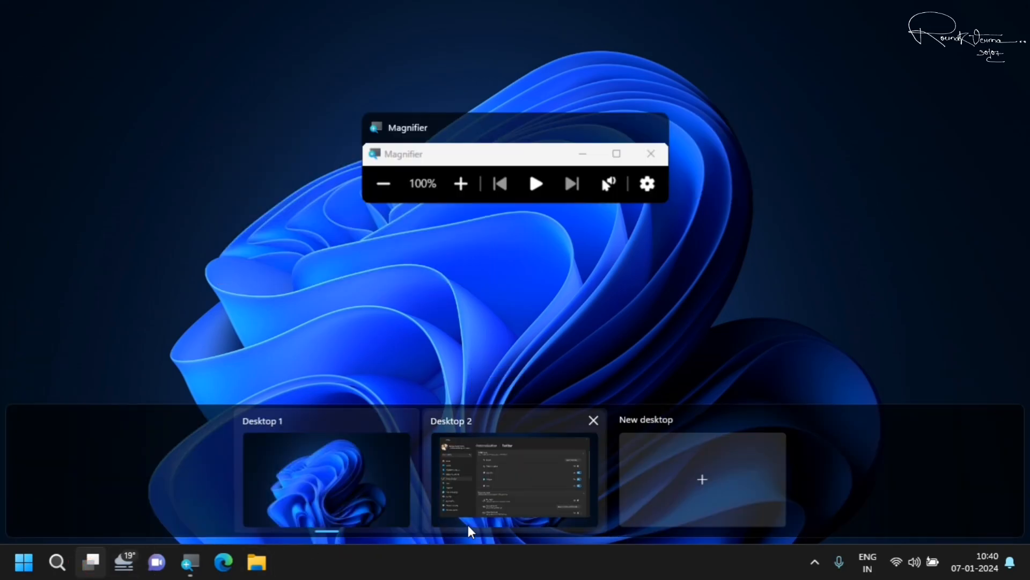
pyautogui.press('ctrl+super+Right')
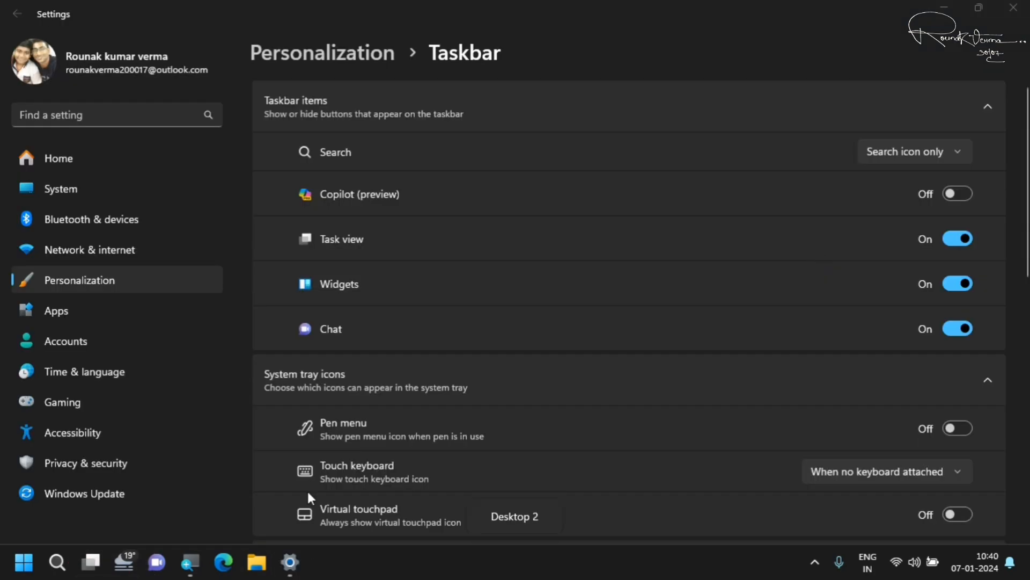
pyautogui.click(959, 240)
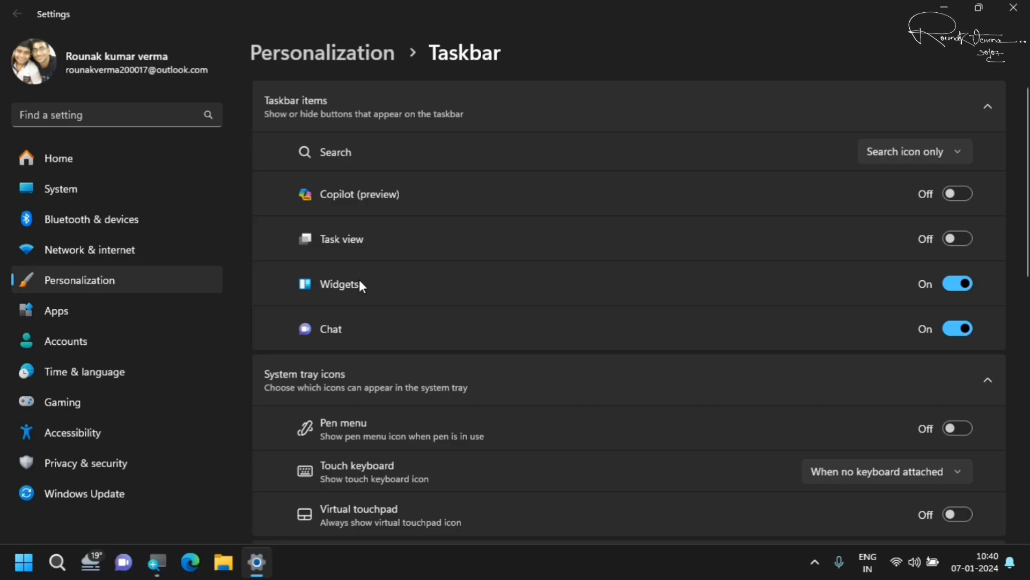
# - Open the widgets board from the taskbar, browse its widgets and news feed, and close it
pyautogui.click(89, 570)
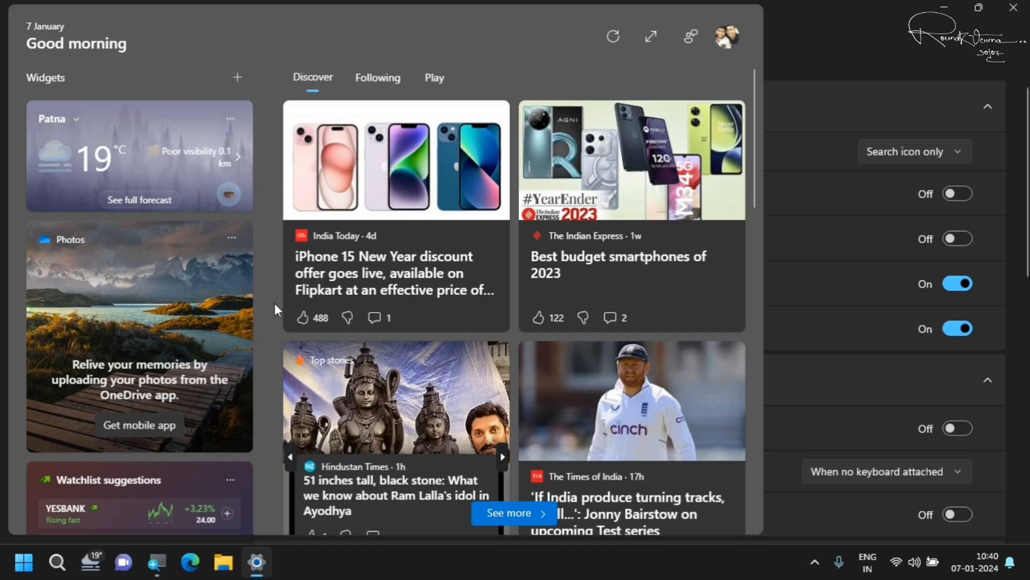
pyautogui.scroll(-10, 275, 305)
pyautogui.scroll(10, 275, 306)
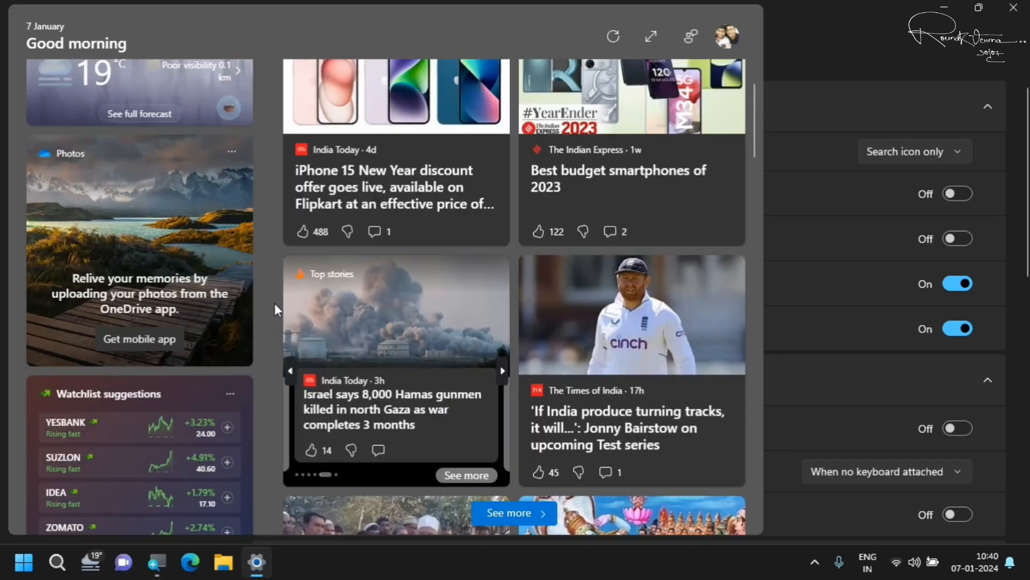
pyautogui.scroll(-5, 274, 306)
pyautogui.scroll(-5, 275, 310)
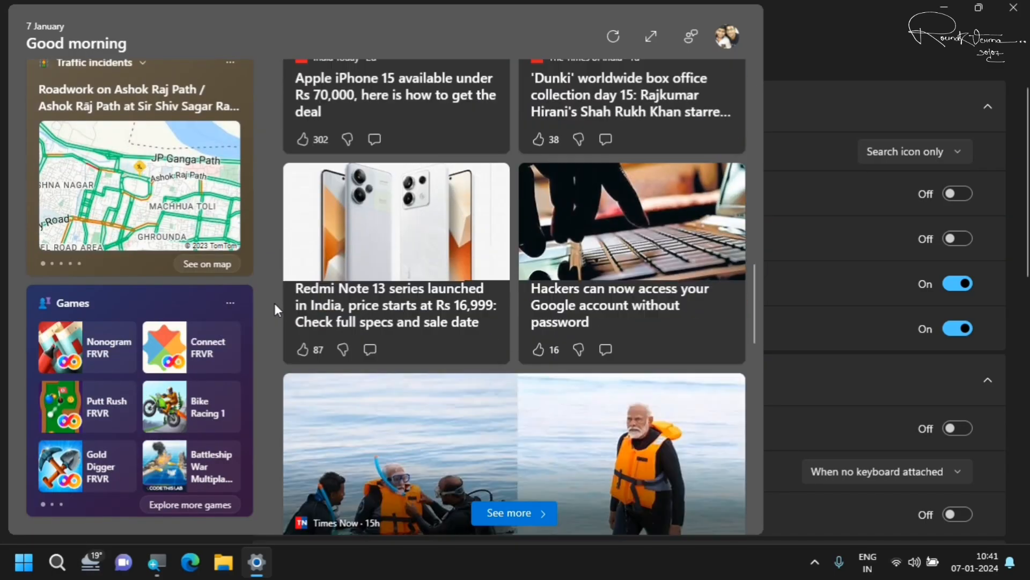
pyautogui.press('Escape')
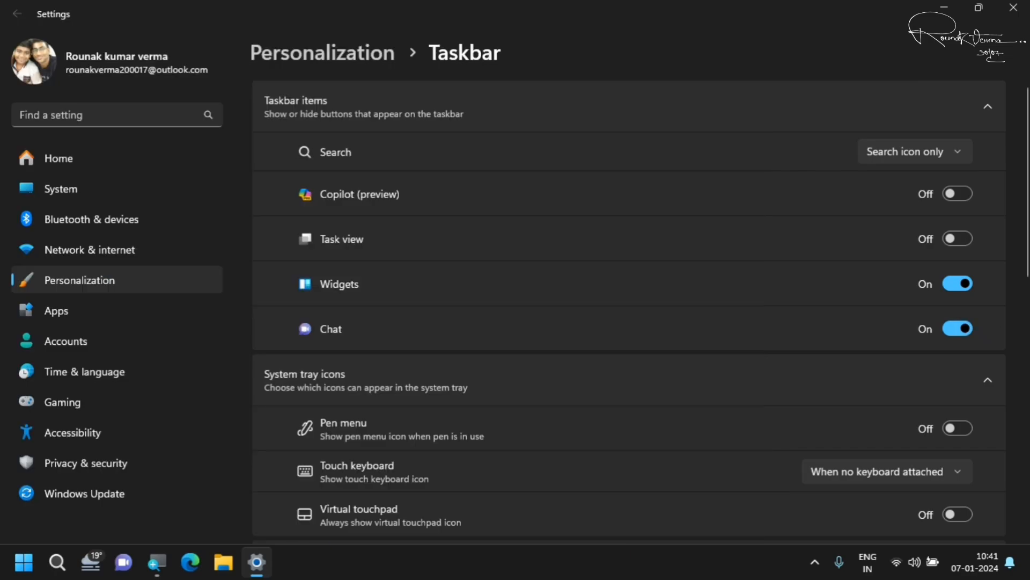
# - Turn off the Widgets and Chat taskbar items
pyautogui.click(959, 289)
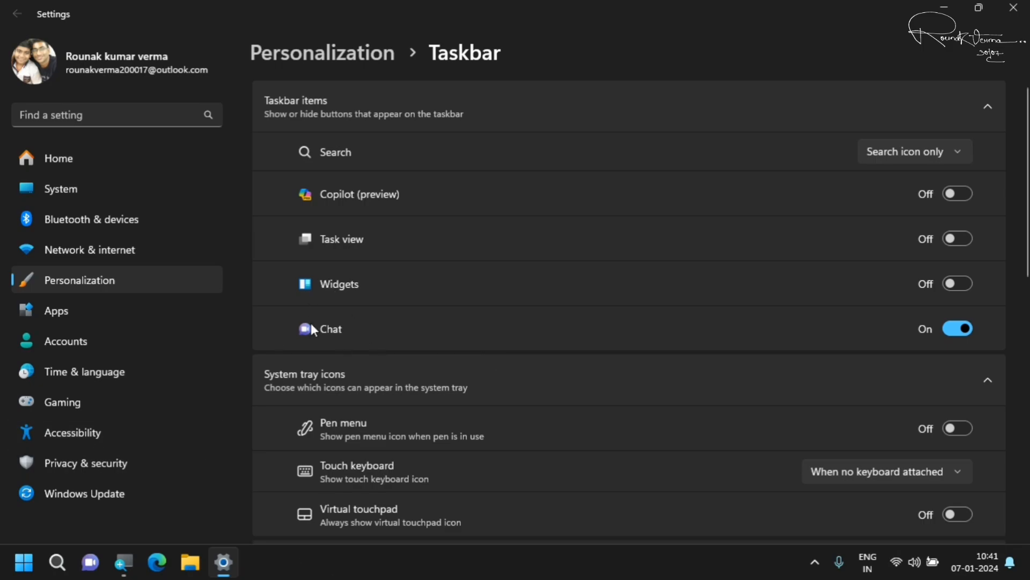
pyautogui.click(957, 329)
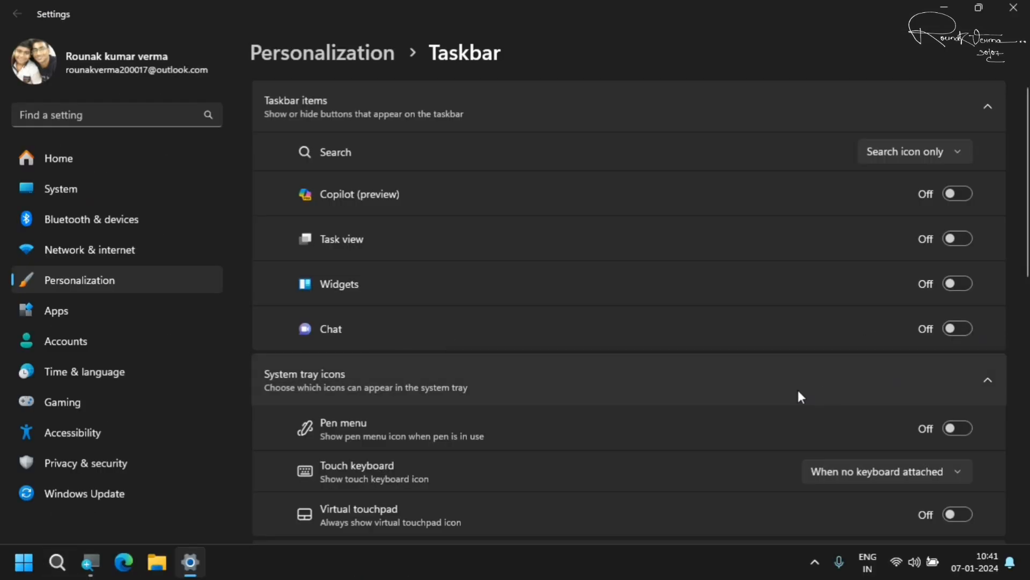
# - Try turning on the Pen menu system tray icon and switch it back off
pyautogui.scroll(-3, 797, 387)
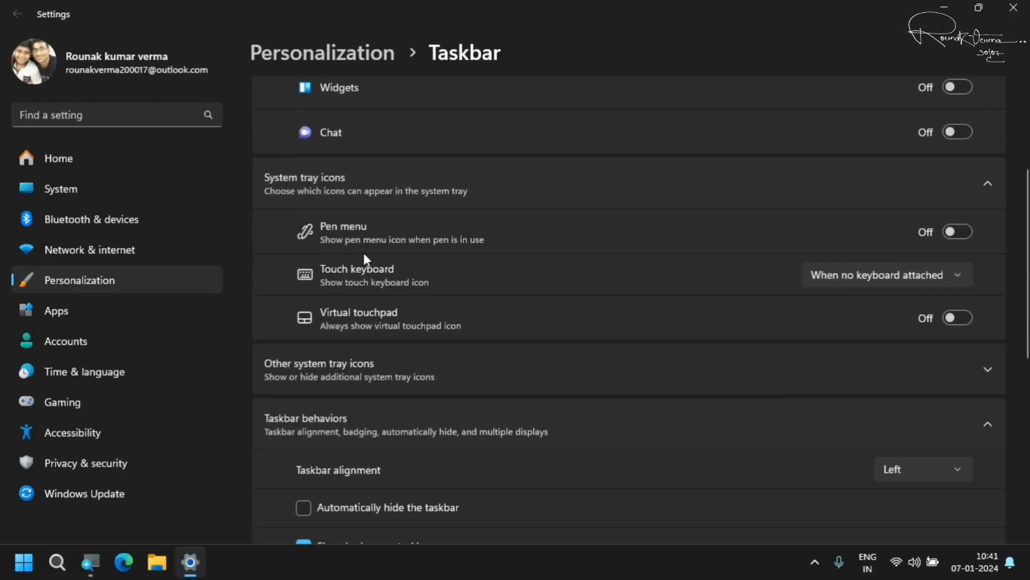
pyautogui.click(963, 233)
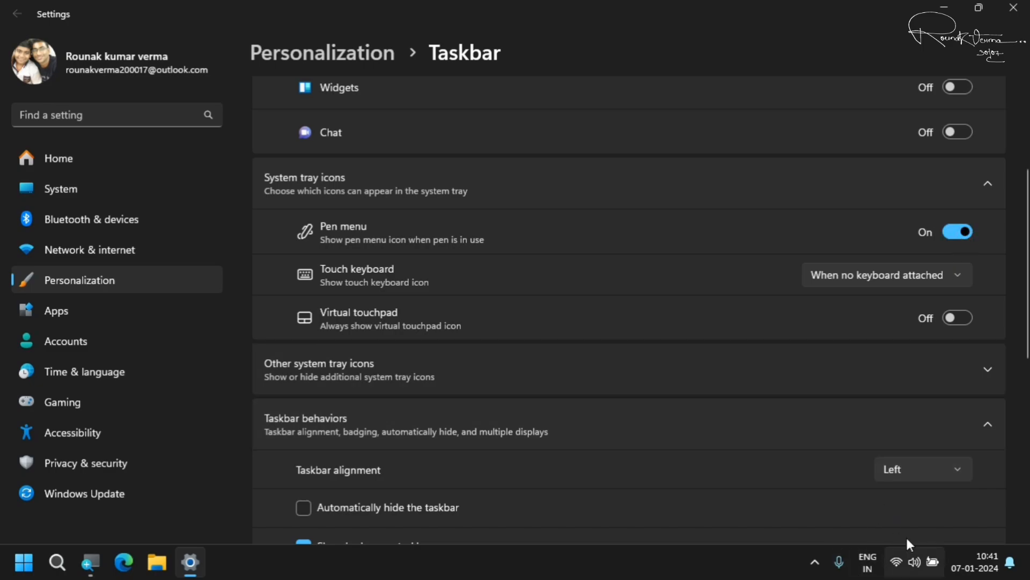
pyautogui.click(963, 230)
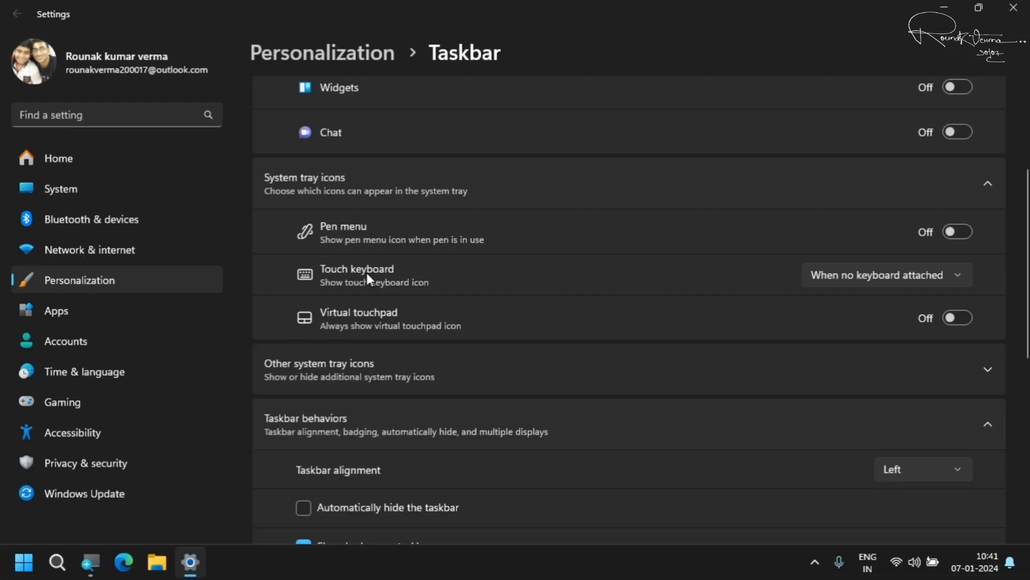
# - Set the Touch keyboard system tray icon to show Always
pyautogui.click(926, 277)
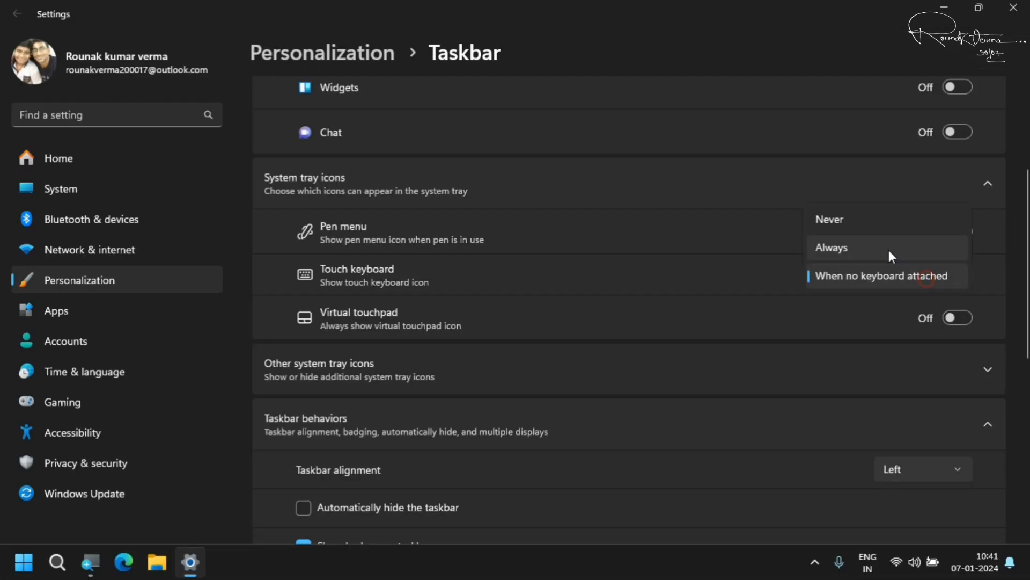
pyautogui.click(837, 256)
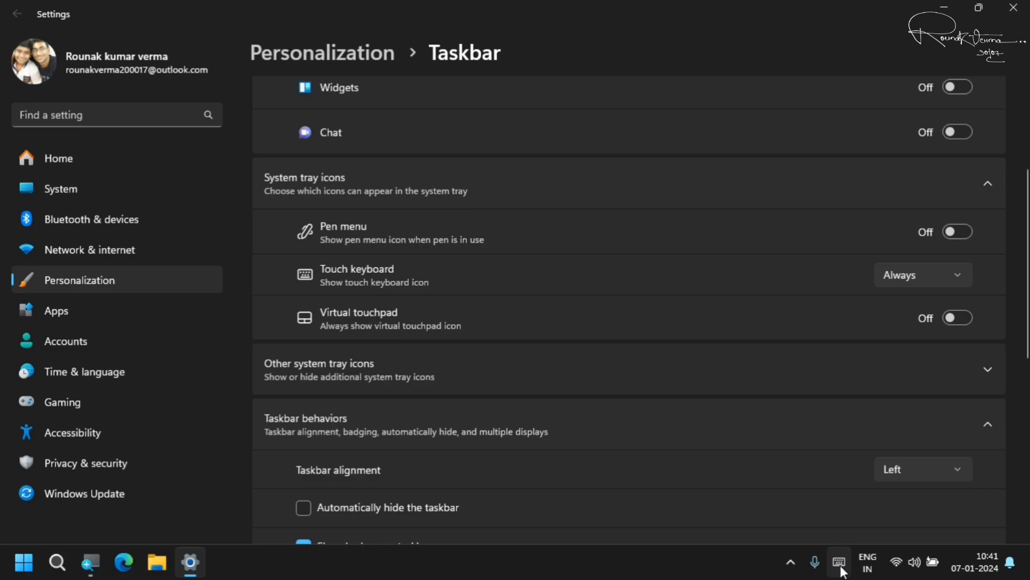
# - Open and close the touch keyboard from the system tray, and set its icon to show When no keyboard attached
pyautogui.click(840, 565)
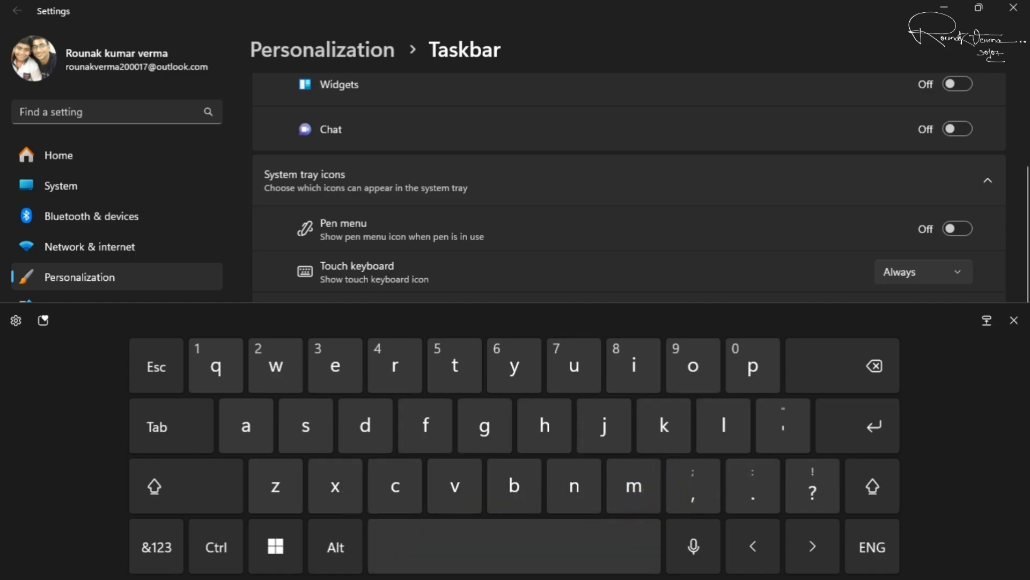
pyautogui.click(1014, 320)
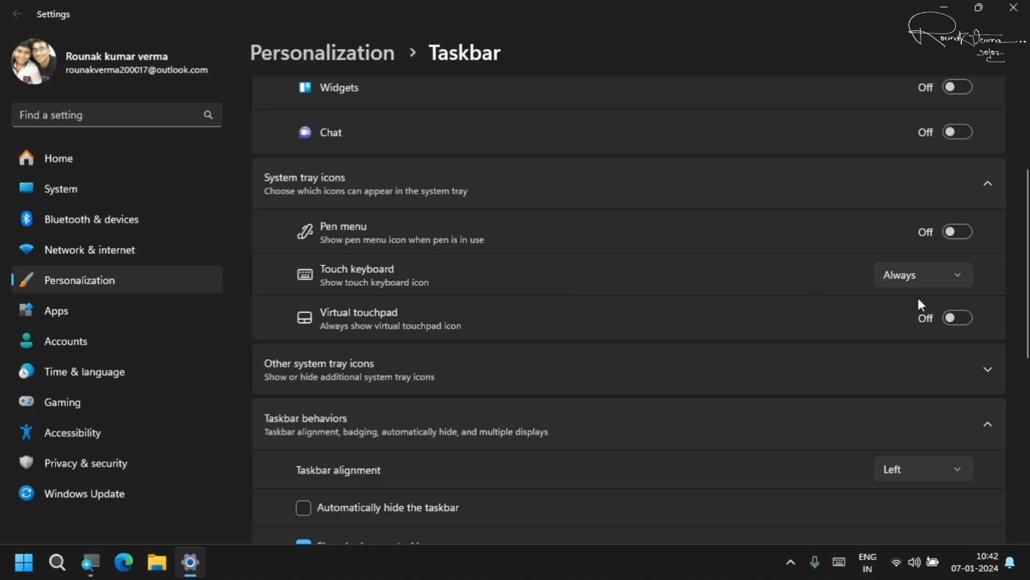
pyautogui.click(947, 283)
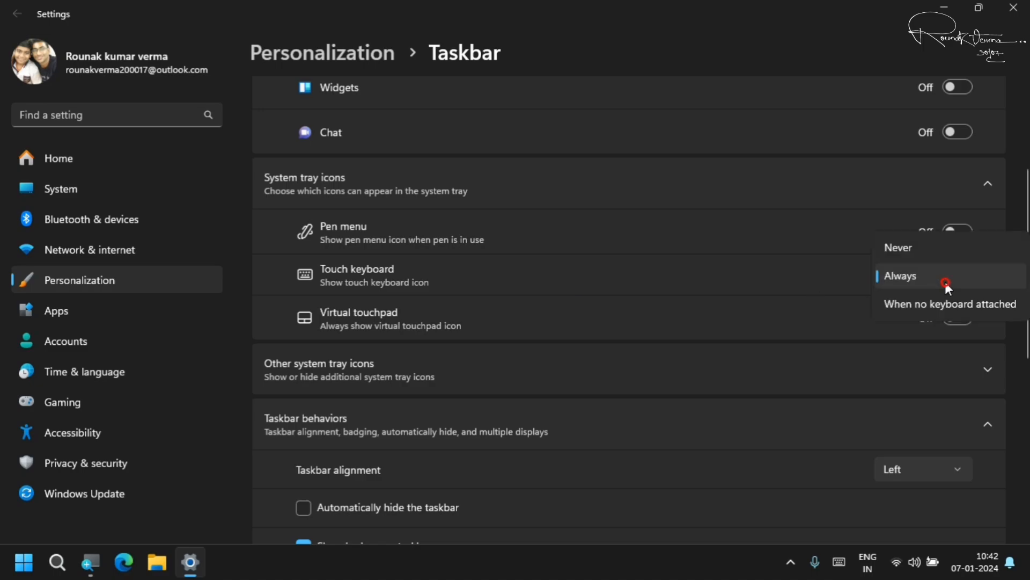
pyautogui.click(920, 304)
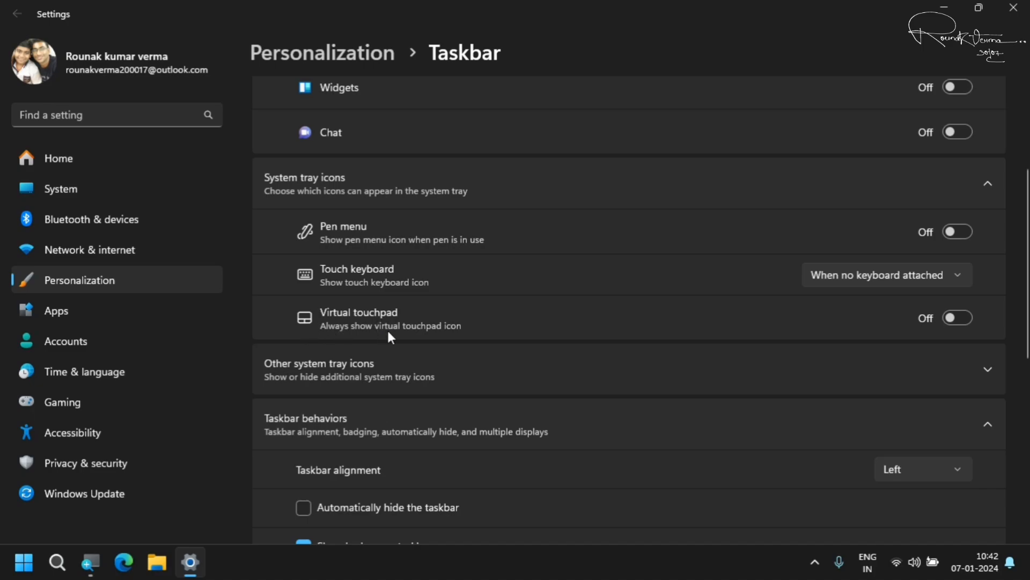
# - Try the Virtual touchpad icon switch, and expand Other system tray icons to look through the listed apps
pyautogui.click(962, 317)
pyautogui.scroll(-3, 607, 314)
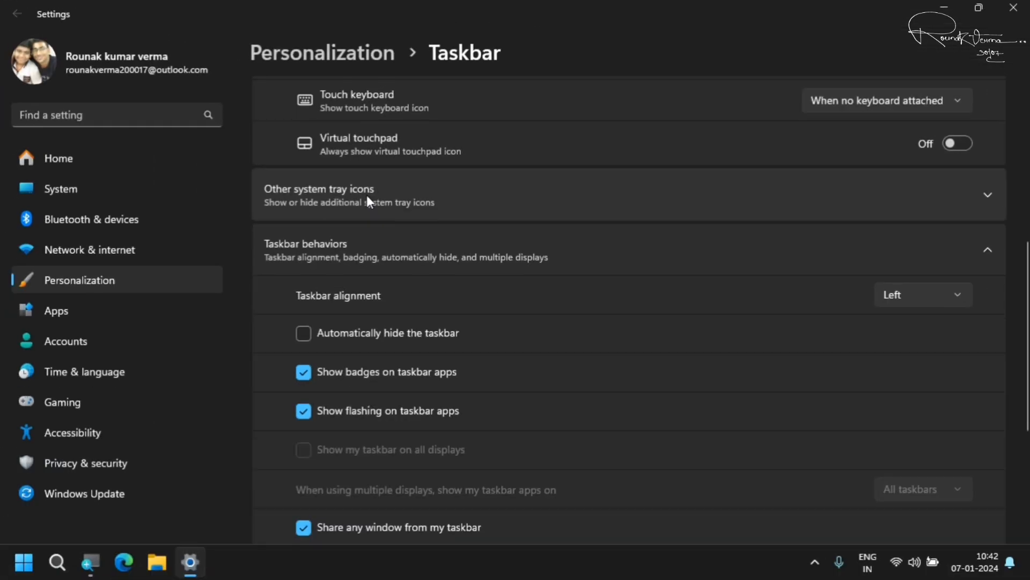
pyautogui.click(370, 207)
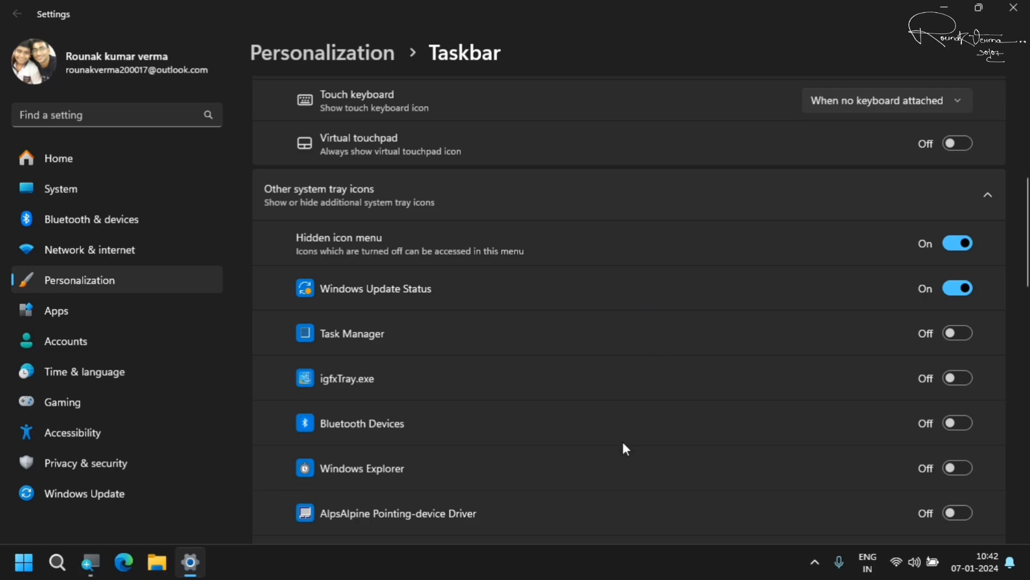
pyautogui.scroll(-4, 623, 444)
pyautogui.scroll(-6, 624, 445)
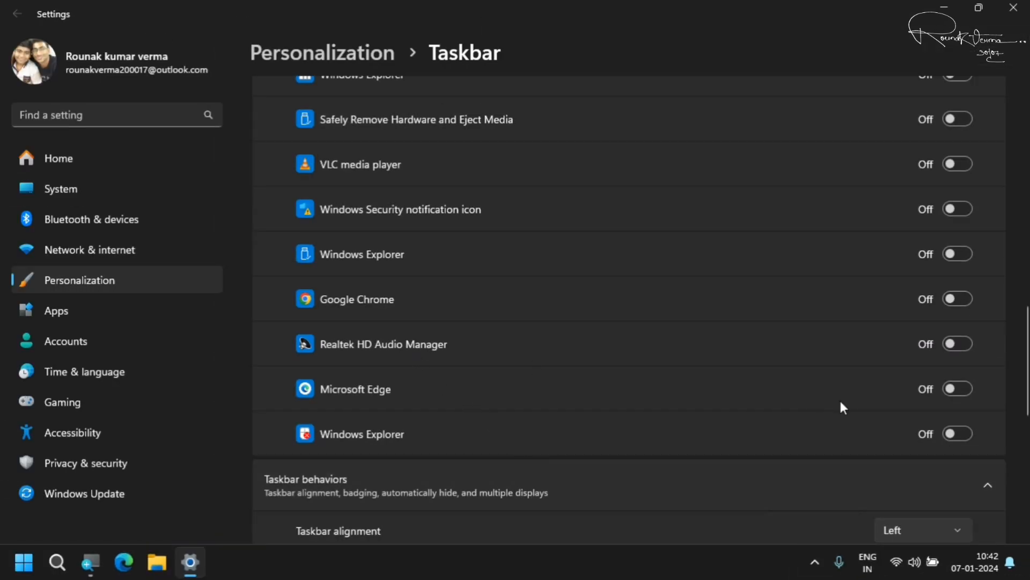
# - Try turning on the Realtek HD Audio Manager, last Windows Explorer and Windows Security notification tray icons, switching each back off
pyautogui.click(962, 344)
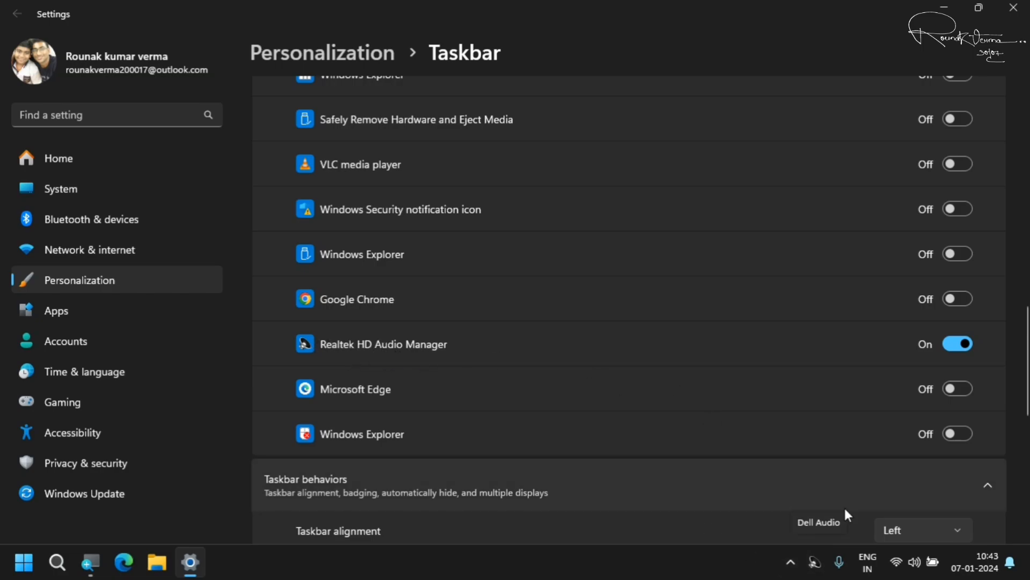
pyautogui.click(958, 346)
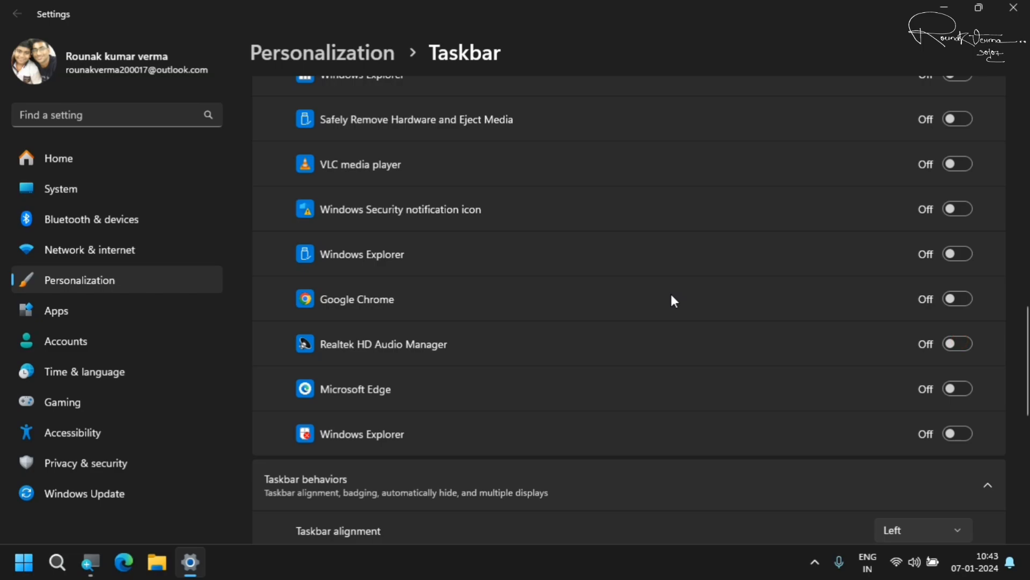
pyautogui.click(960, 425)
pyautogui.click(963, 432)
pyautogui.scroll(1, 471, 317)
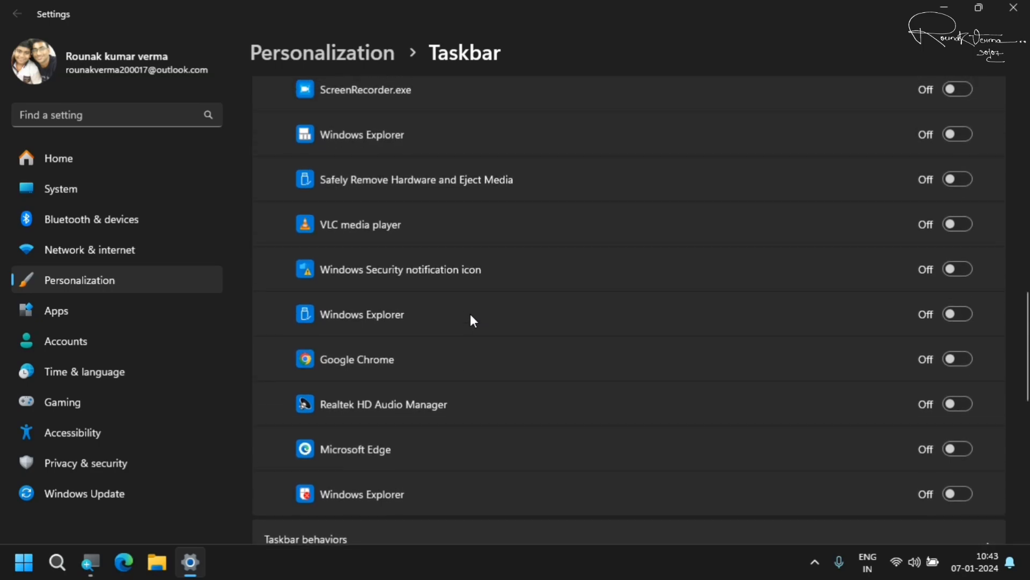
pyautogui.click(958, 270)
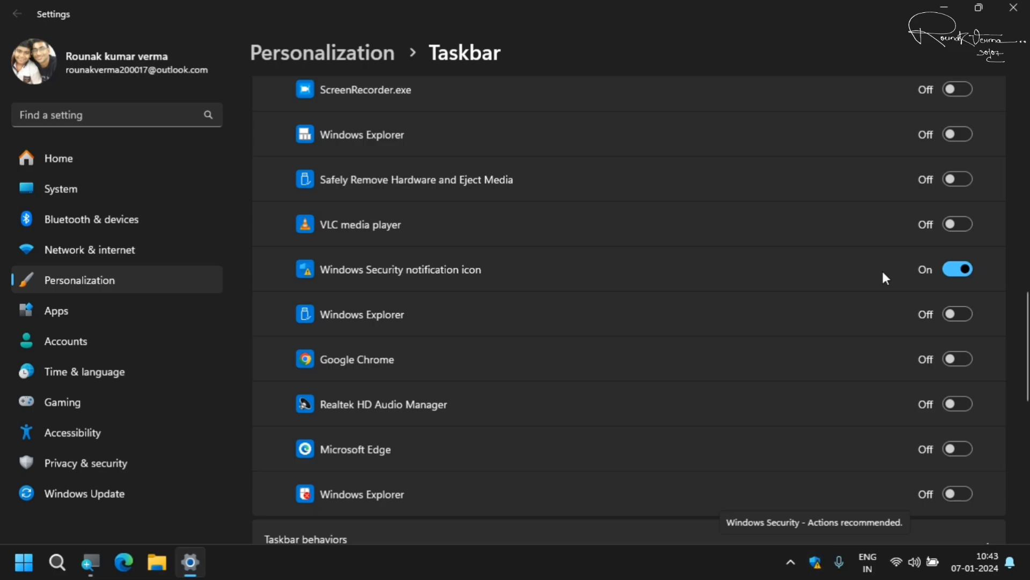
pyautogui.click(959, 268)
# - Turn the Hidden icon menu off and back on under Other system tray icons
pyautogui.scroll(5, 846, 241)
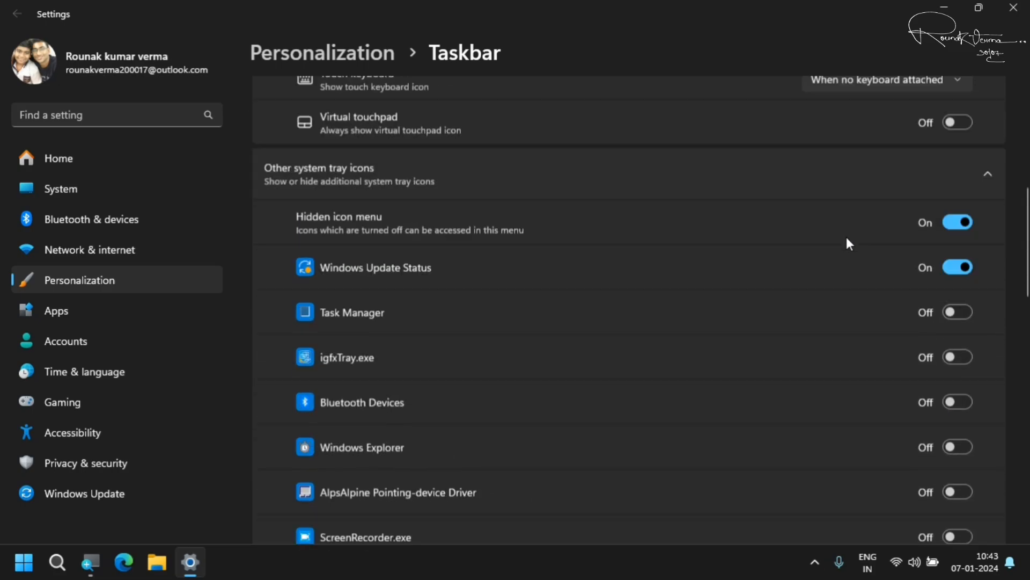
pyautogui.scroll(6, 846, 237)
pyautogui.scroll(-4, 846, 237)
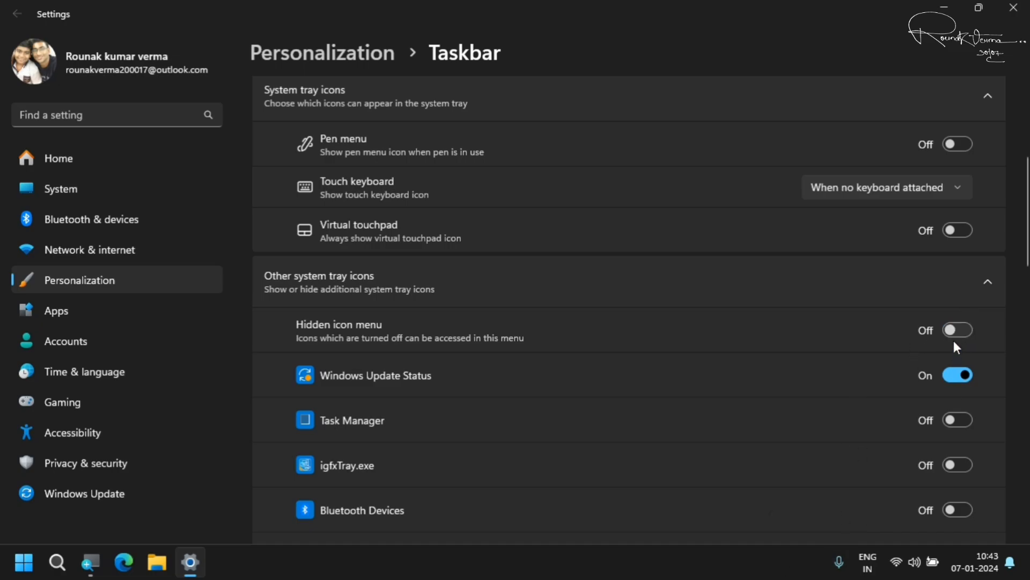
pyautogui.click(954, 336)
# - Under Taskbar behaviors, try combining taskbar buttons and hiding labels When taskbar is full, and return the setting to Always
pyautogui.scroll(-5, 732, 424)
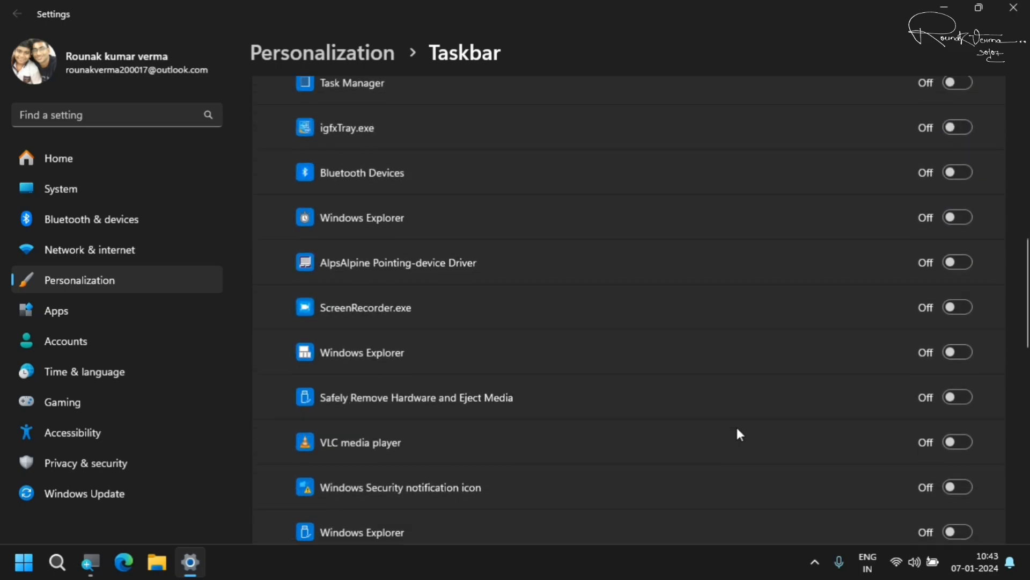
pyautogui.scroll(-10, 736, 423)
pyautogui.scroll(1, 736, 424)
pyautogui.scroll(-1, 735, 424)
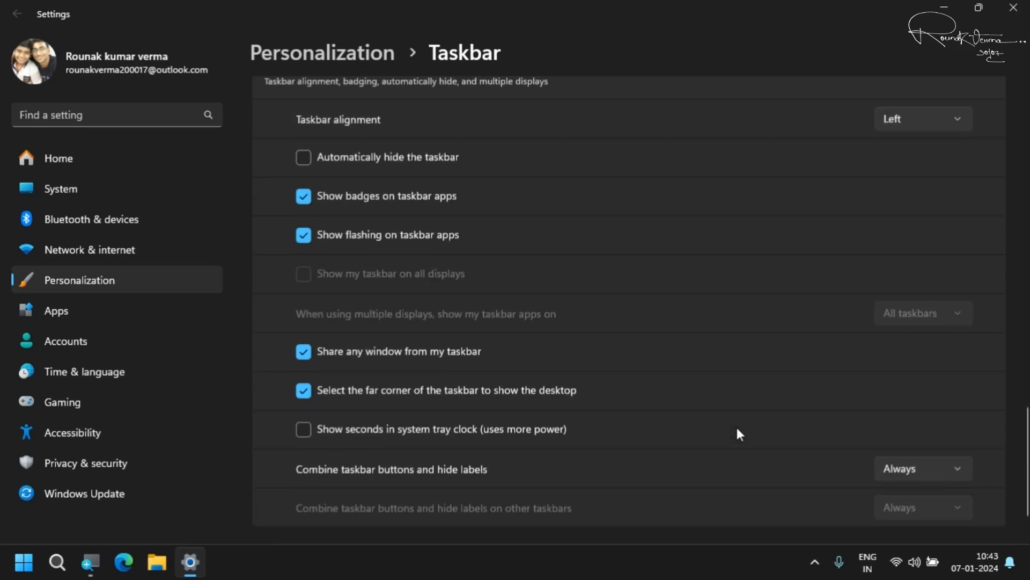
pyautogui.scroll(-1, 736, 429)
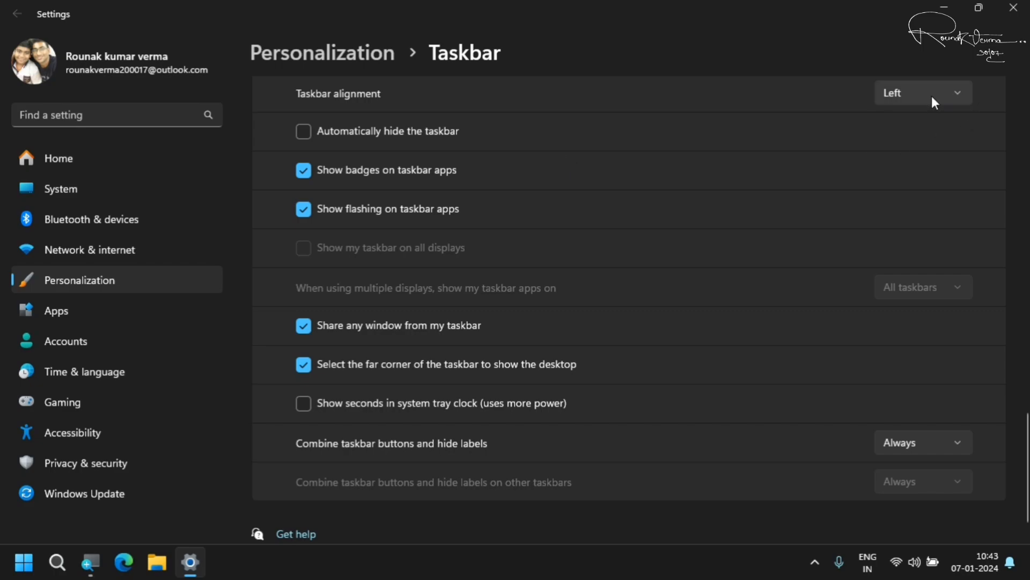
pyautogui.scroll(-1, 782, 290)
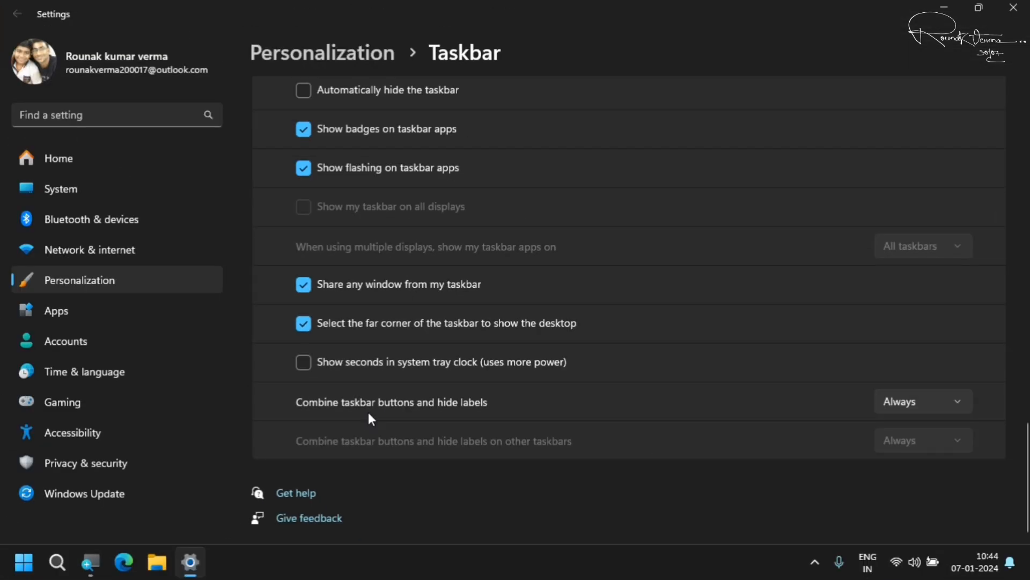
pyautogui.click(940, 405)
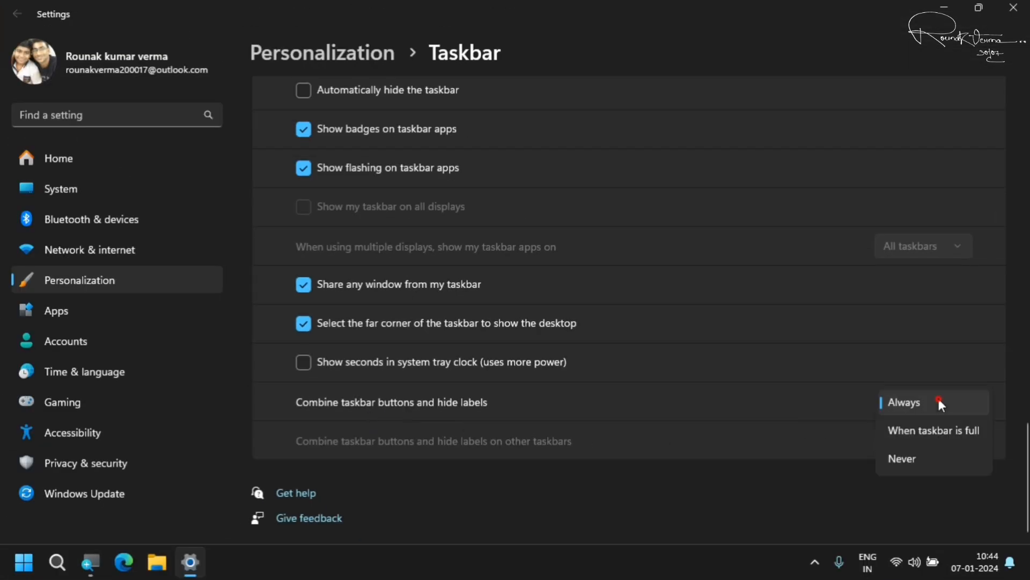
pyautogui.click(956, 431)
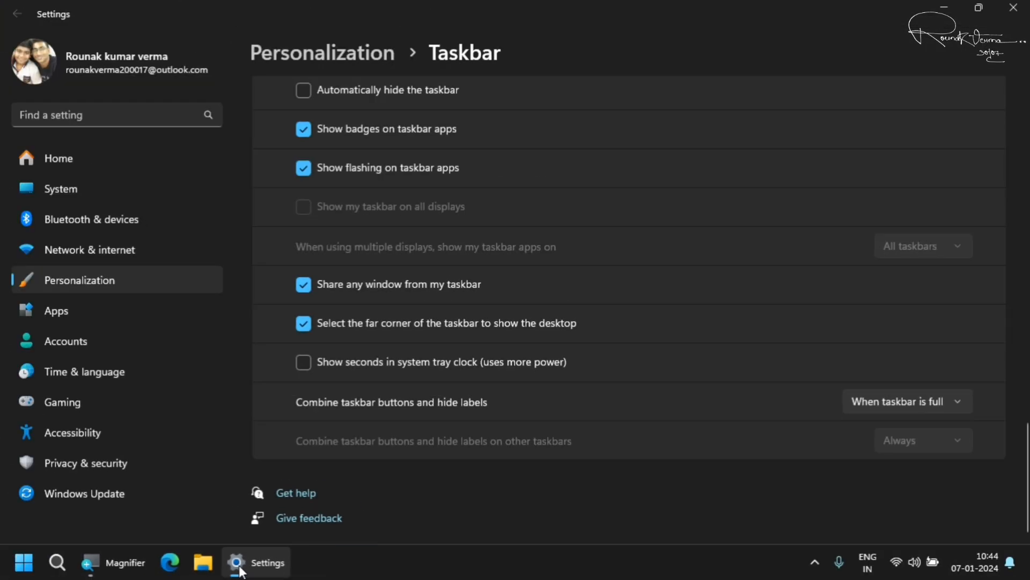
pyautogui.click(909, 401)
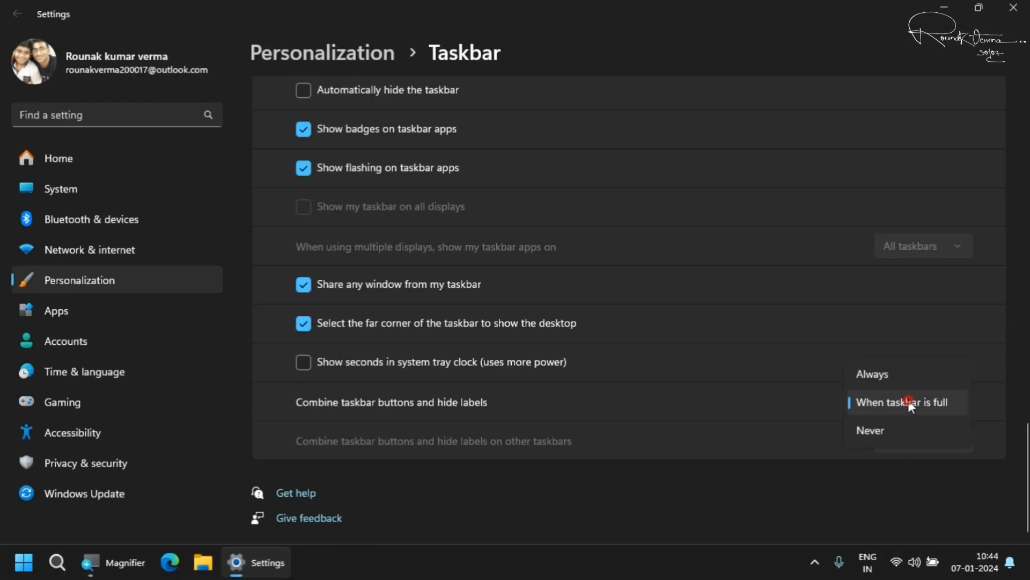
pyautogui.click(886, 382)
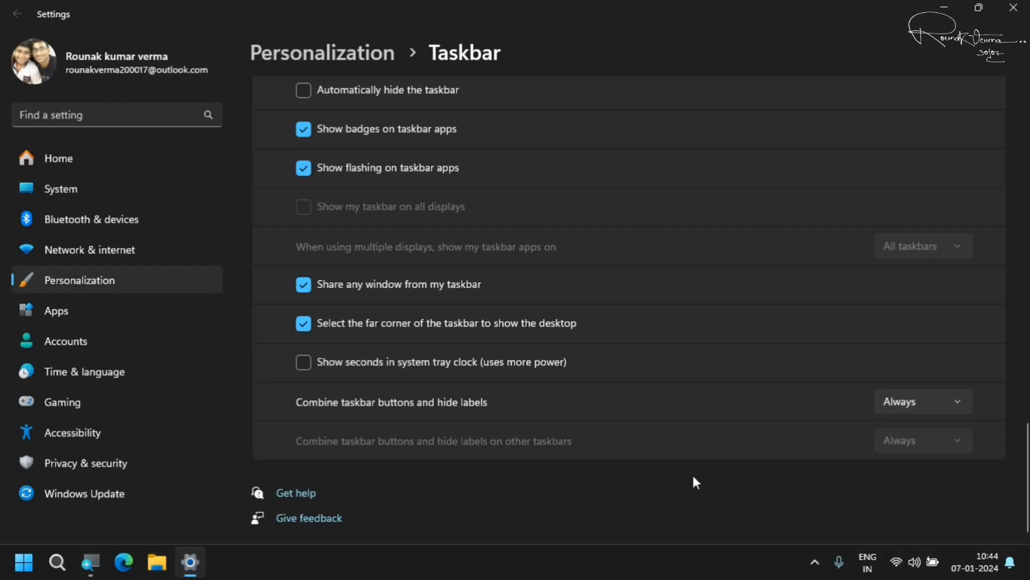
# - Try the When taskbar is full option again with Edge opened to view its taskbar label, and restore Always
pyautogui.click(943, 393)
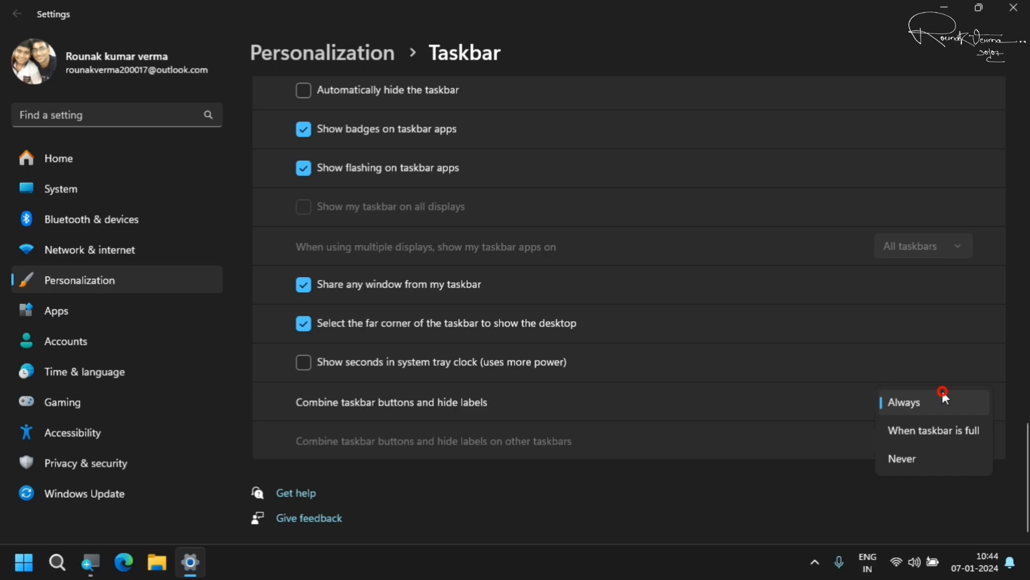
pyautogui.click(939, 432)
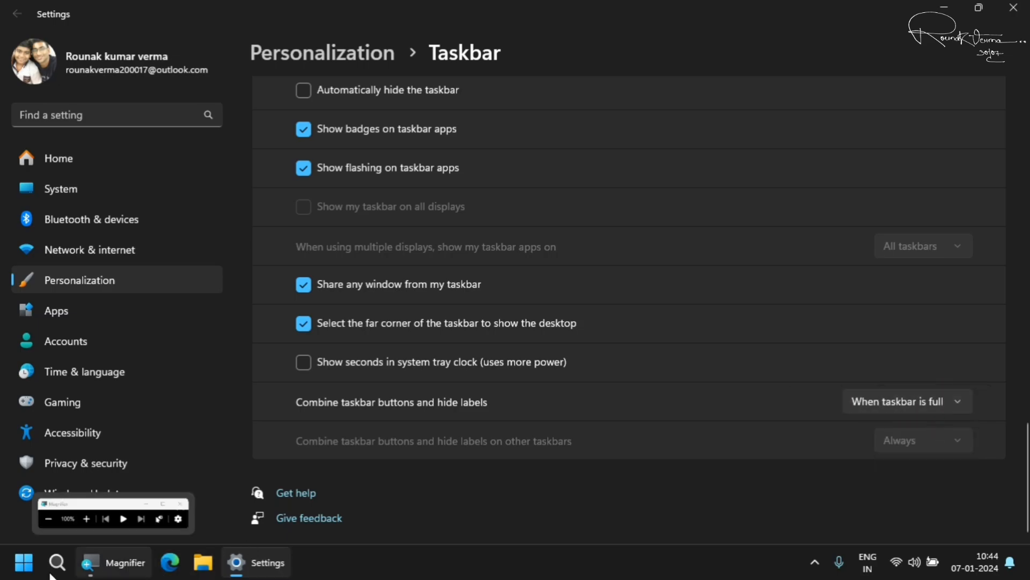
pyautogui.press('super')
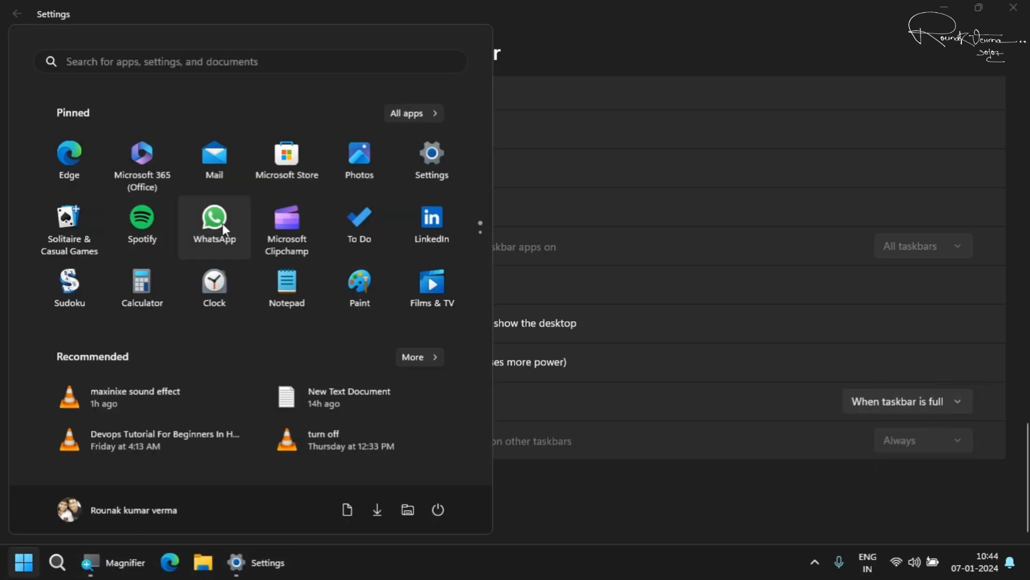
pyautogui.click(74, 168)
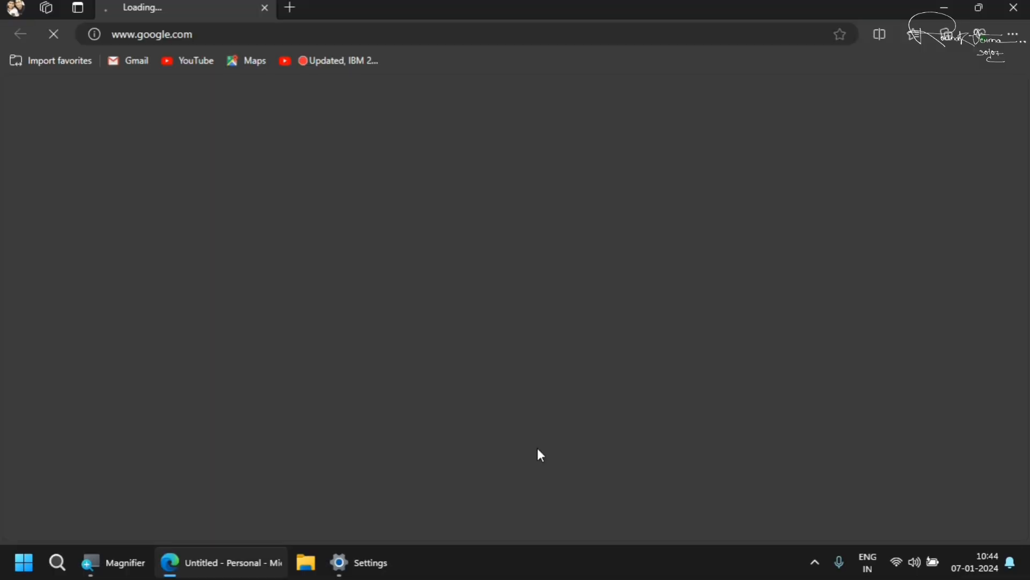
pyautogui.moveTo(225, 572)
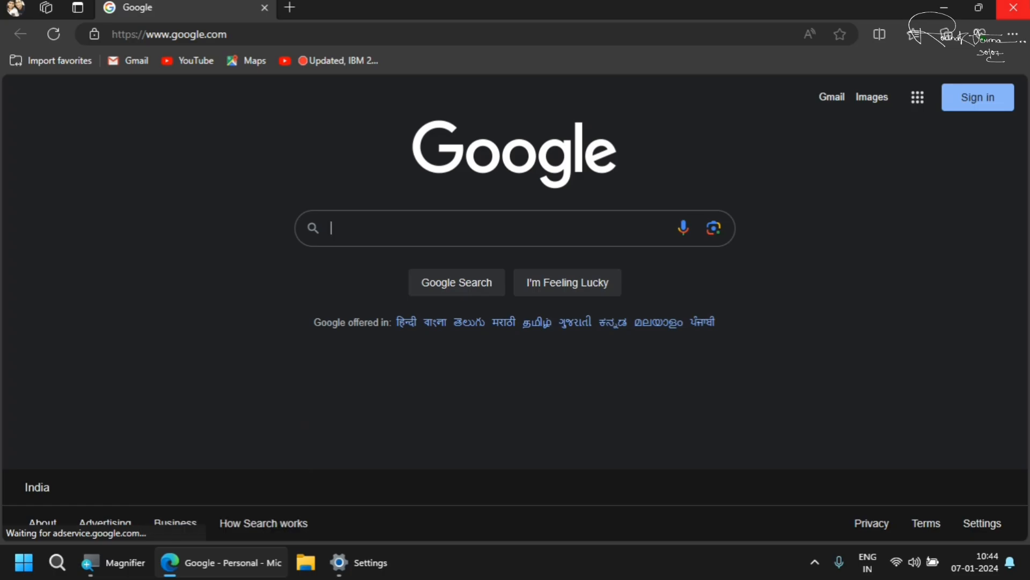
pyautogui.click(339, 562)
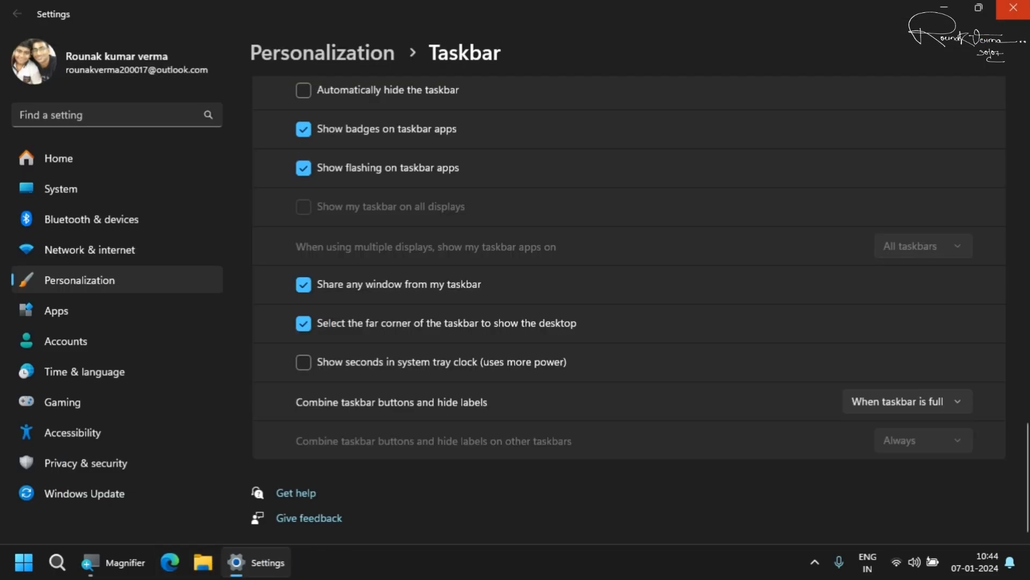
pyautogui.click(933, 403)
pyautogui.click(883, 384)
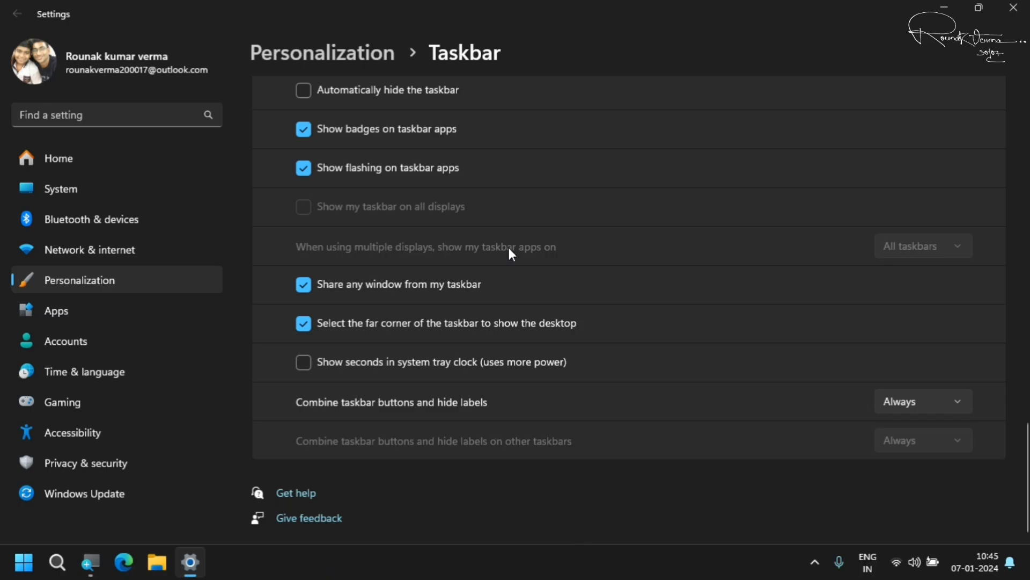
# - Pin Calculator from the Start menu's pinned apps to the taskbar
pyautogui.click(23, 563)
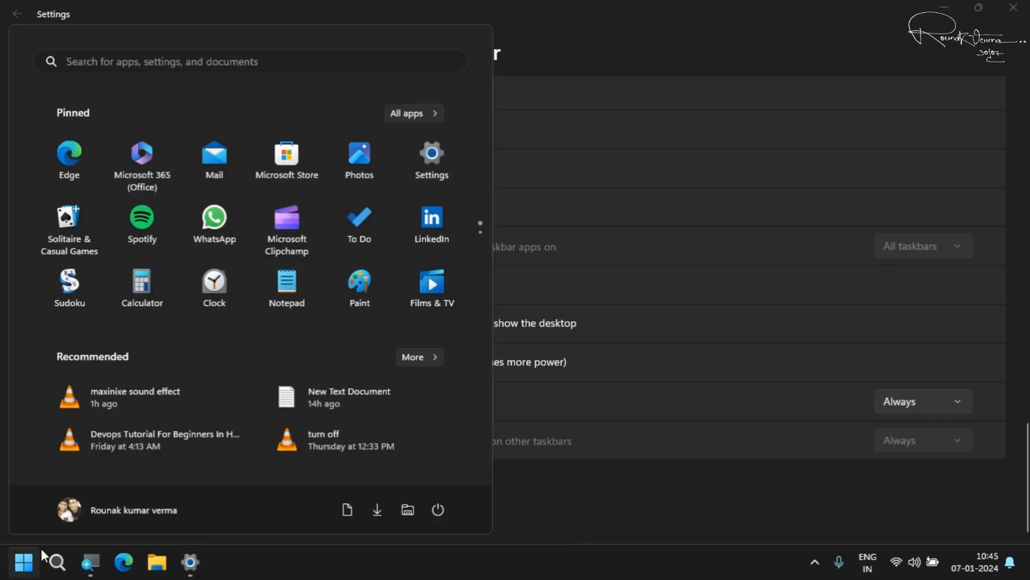
pyautogui.scroll(-1, 244, 232)
pyautogui.scroll(1, 244, 233)
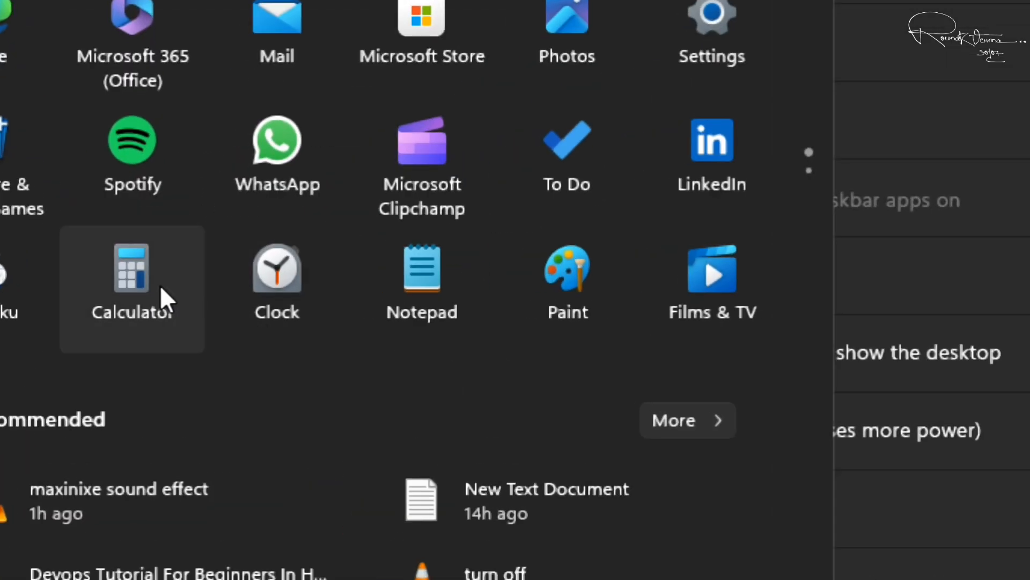
pyautogui.rightClick(160, 285)
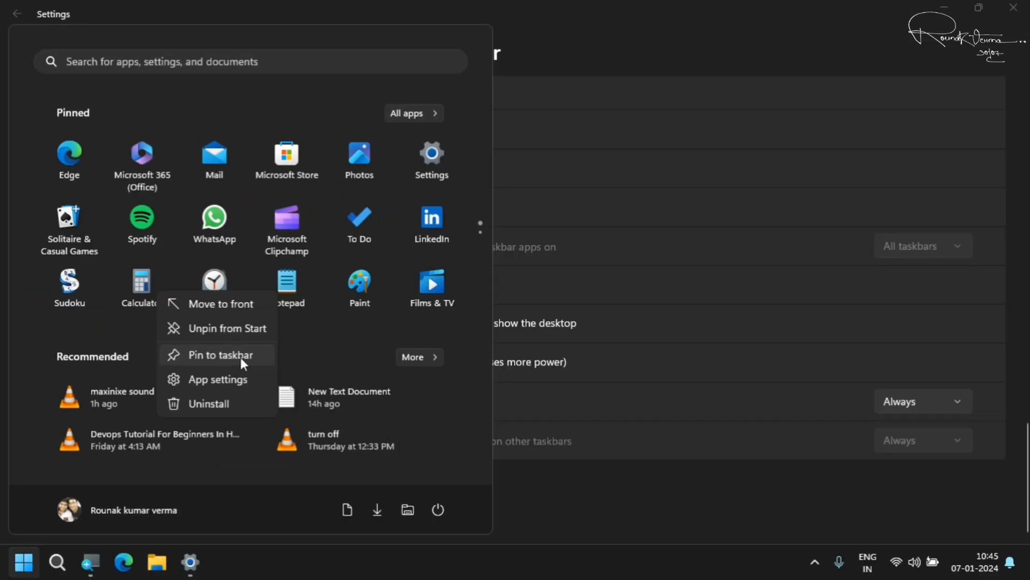
pyautogui.click(240, 356)
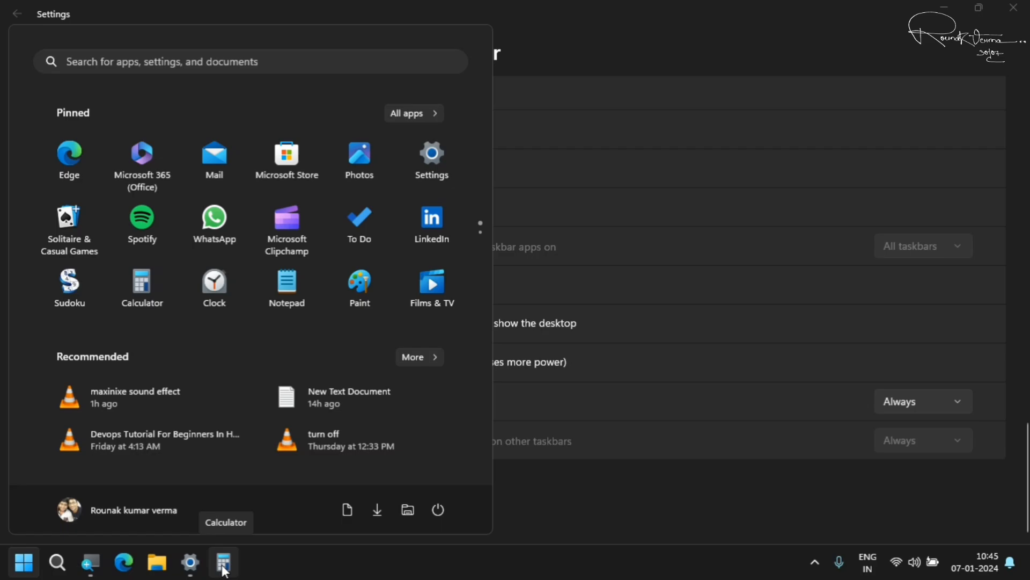
# - Open Calculator from its pinned taskbar icon and close it again
pyautogui.click(224, 567)
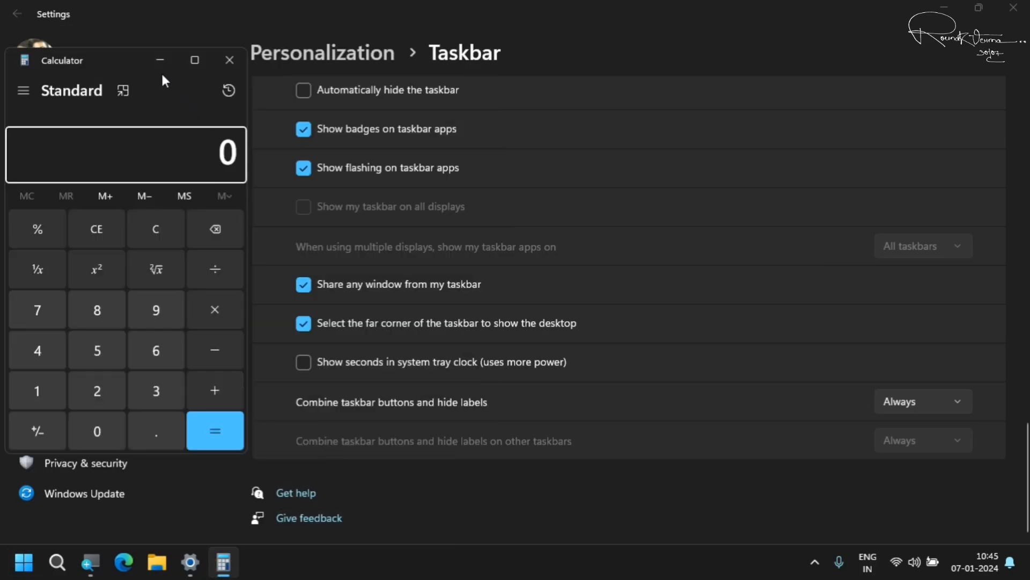
pyautogui.click(227, 66)
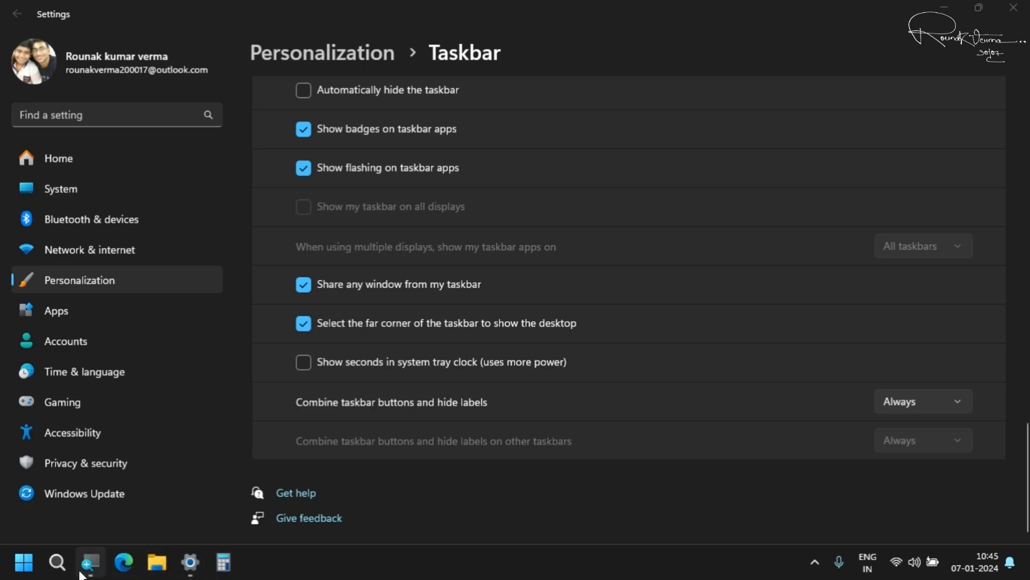
pyautogui.moveTo(207, 568)
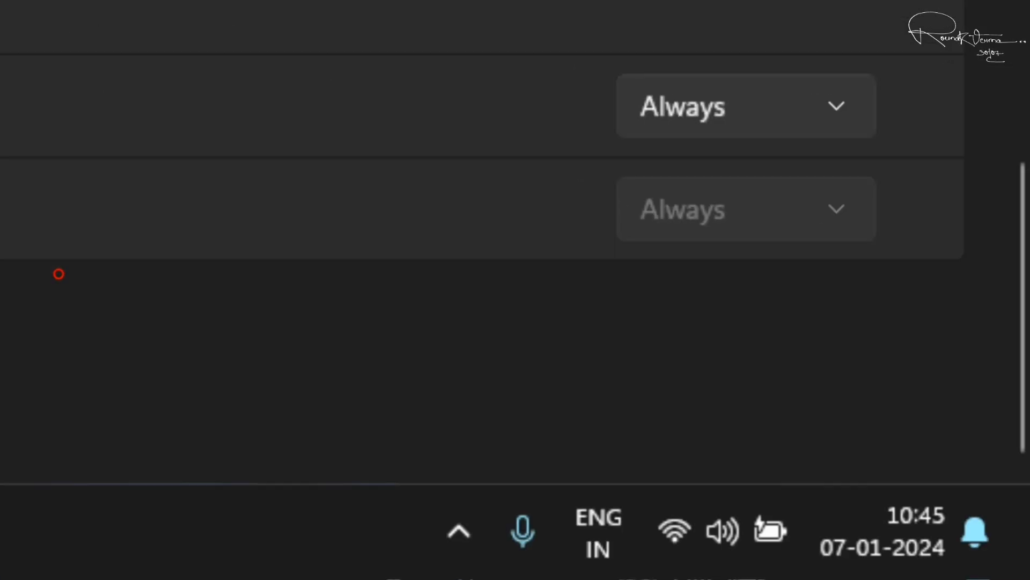
# - In the Personalization Colors settings, turn Transparency effects on to preview the taskbar, and switch them off again
pyautogui.click(146, 271)
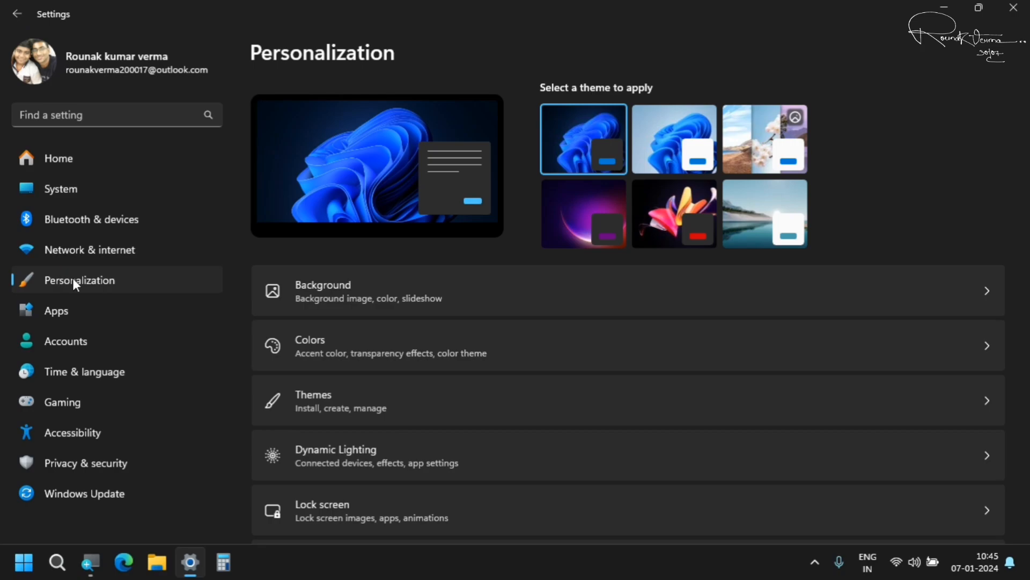
pyautogui.click(325, 338)
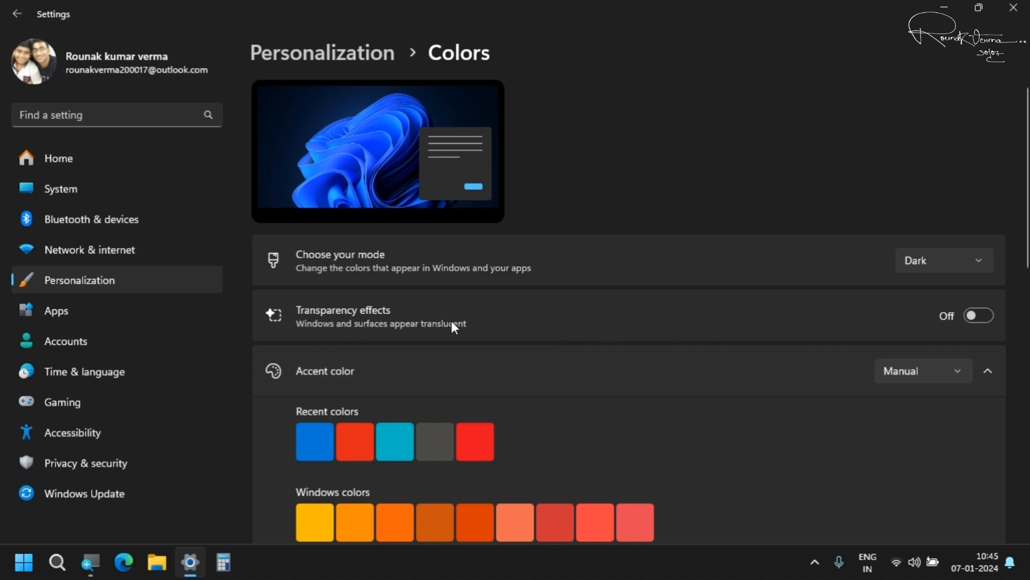
pyautogui.click(985, 317)
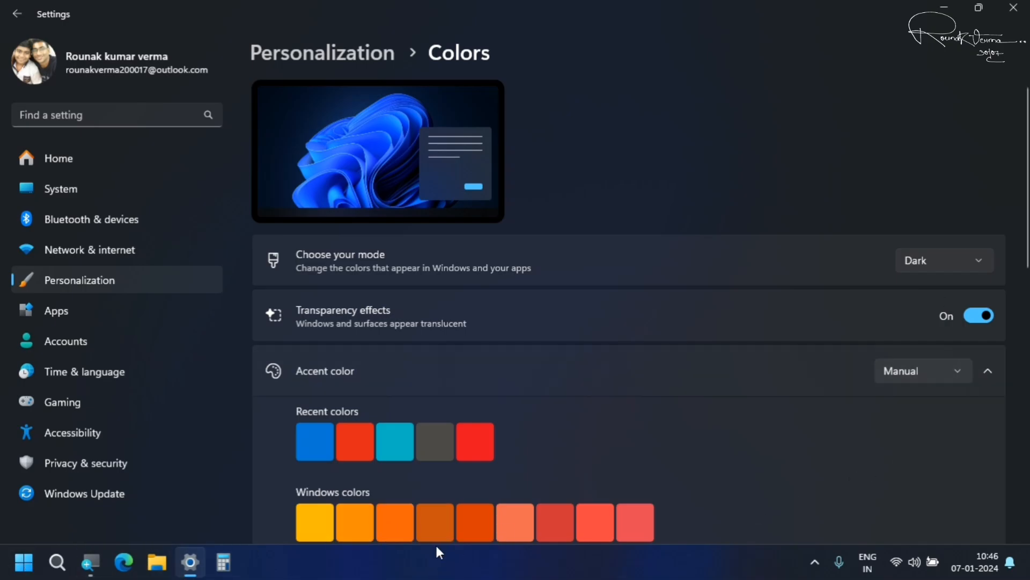
pyautogui.scroll(-4, 695, 486)
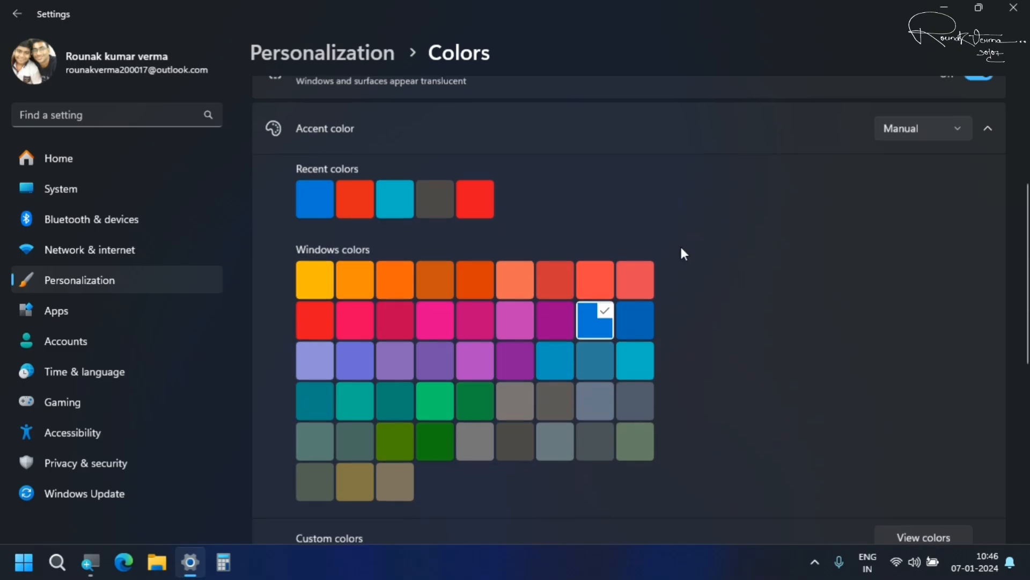
pyautogui.scroll(4, 683, 254)
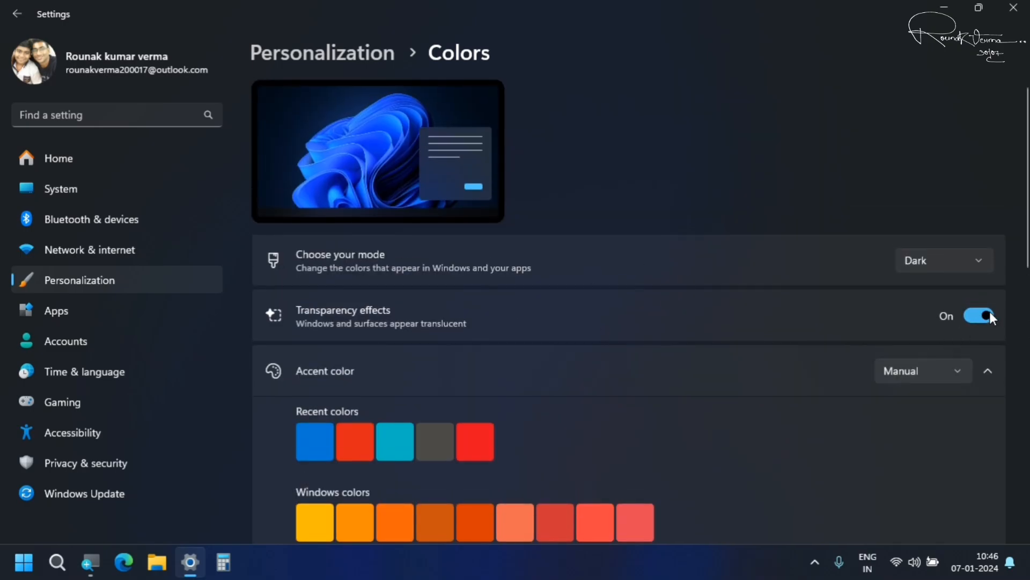
pyautogui.click(971, 315)
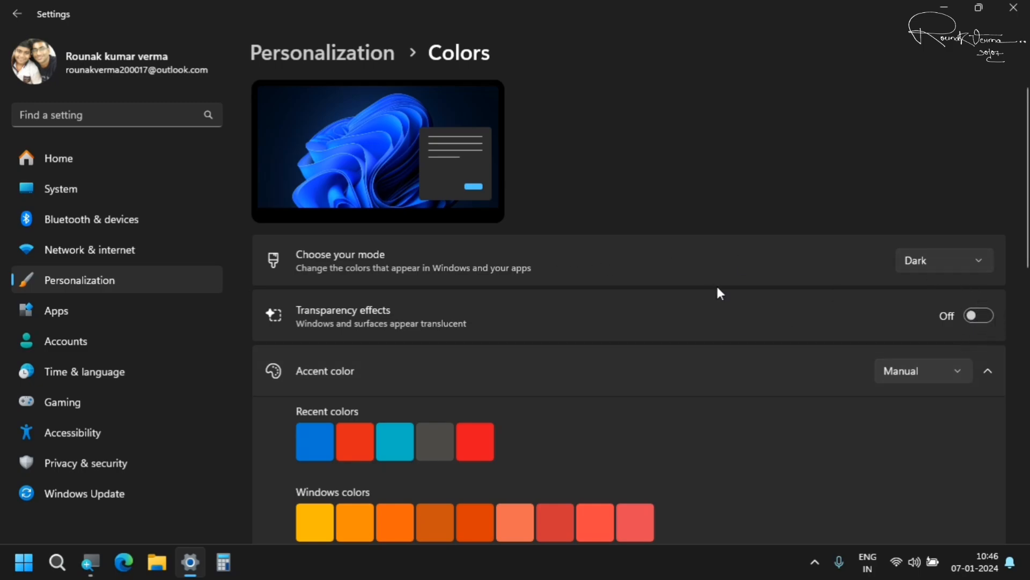
# - Try the Light color mode for Windows and the taskbar, and return the mode to Dark
pyautogui.click(964, 258)
pyautogui.click(948, 231)
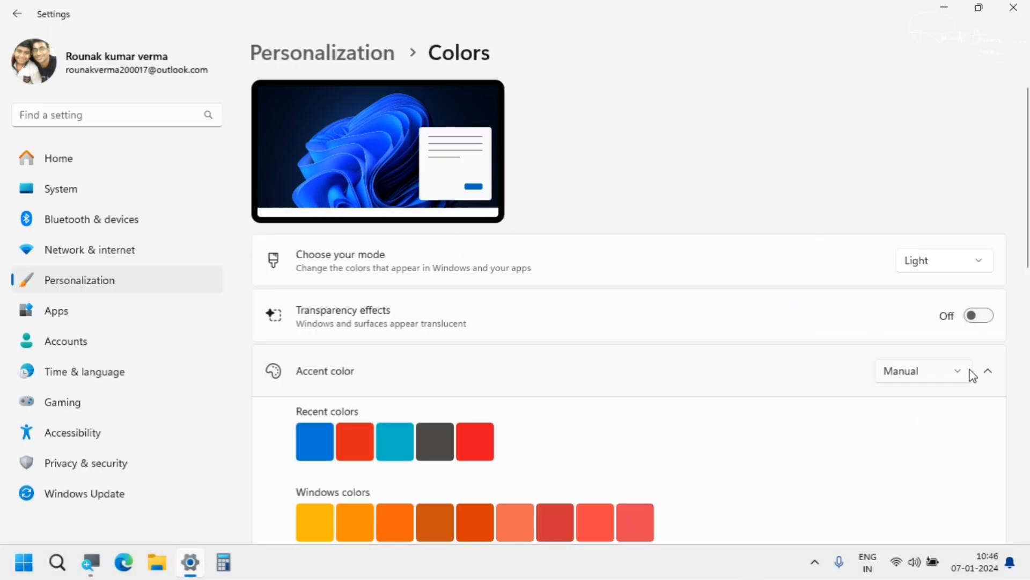
pyautogui.click(960, 266)
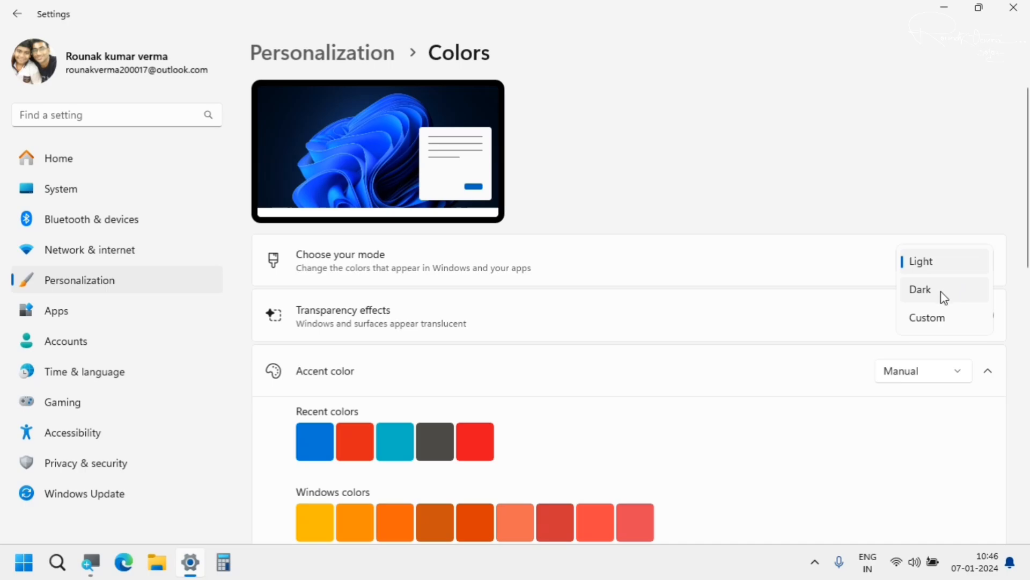
pyautogui.click(941, 292)
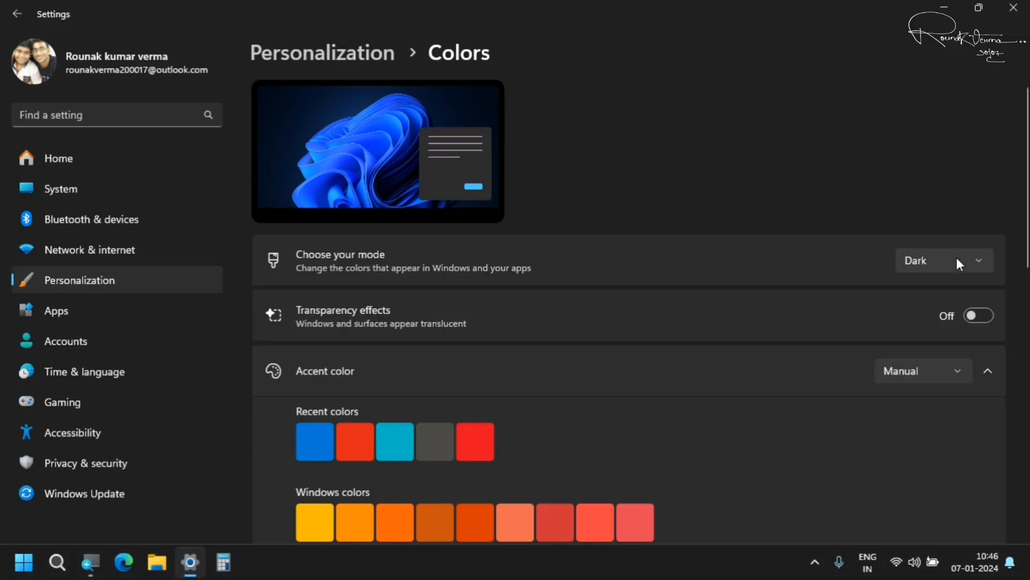
# - Try the Custom color mode, set the mode back to Dark, and close Settings
pyautogui.click(958, 262)
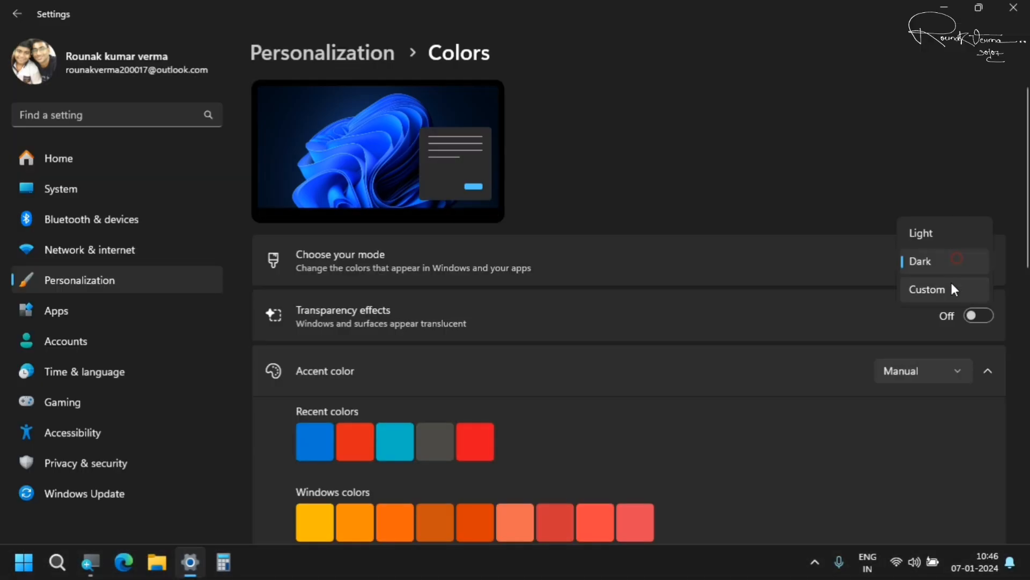
pyautogui.click(947, 294)
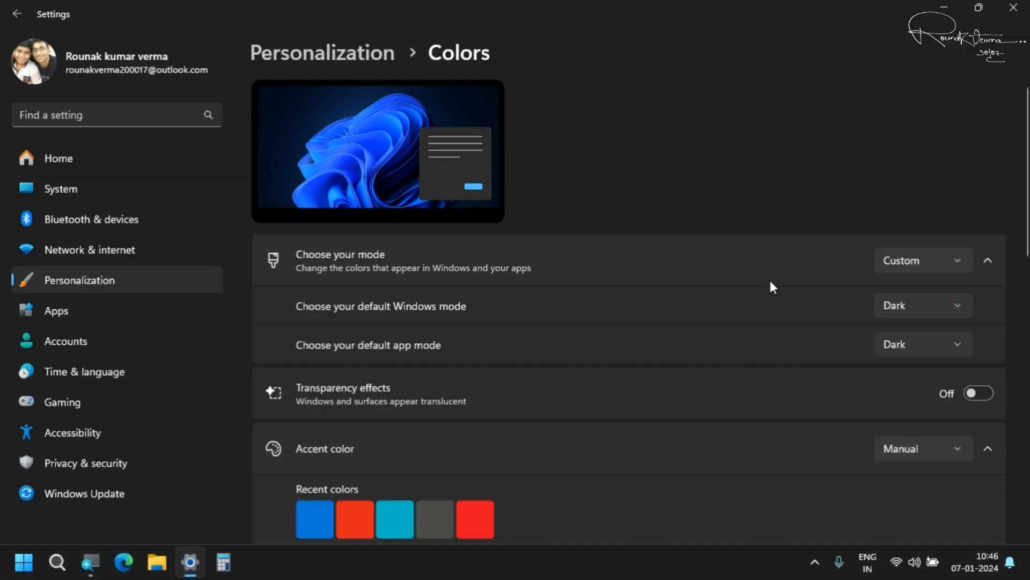
pyautogui.click(941, 261)
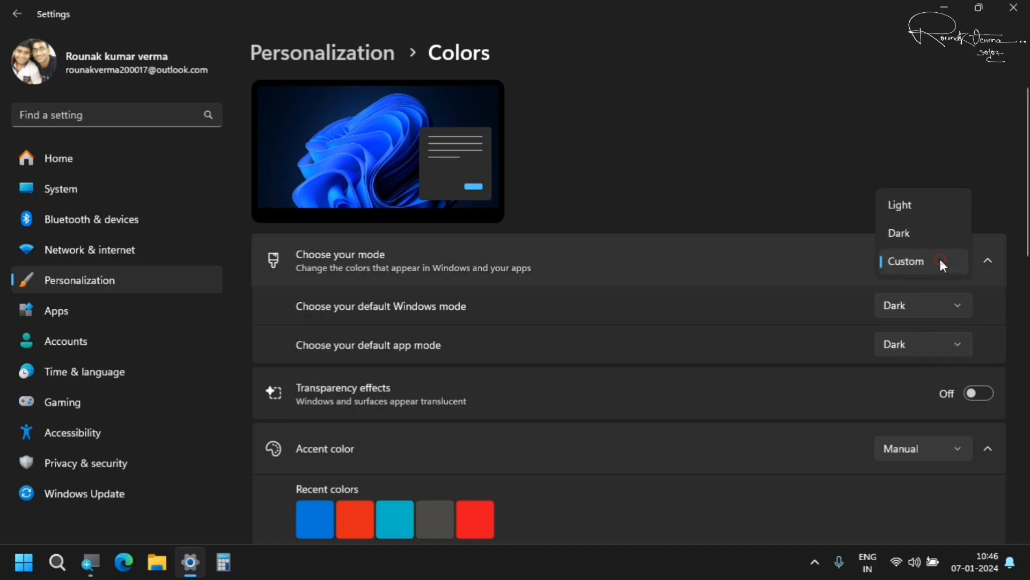
pyautogui.click(919, 232)
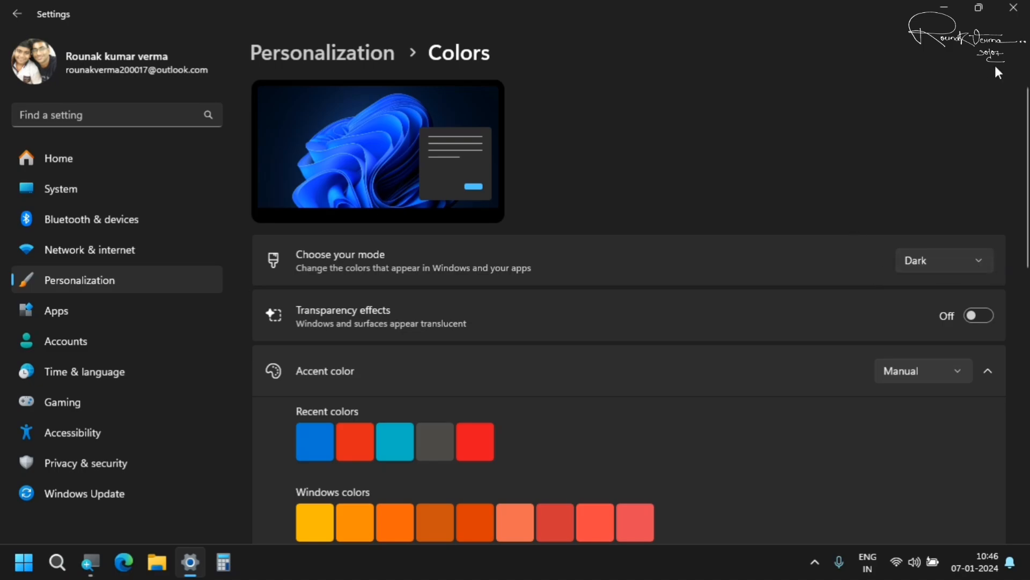
pyautogui.click(1014, 8)
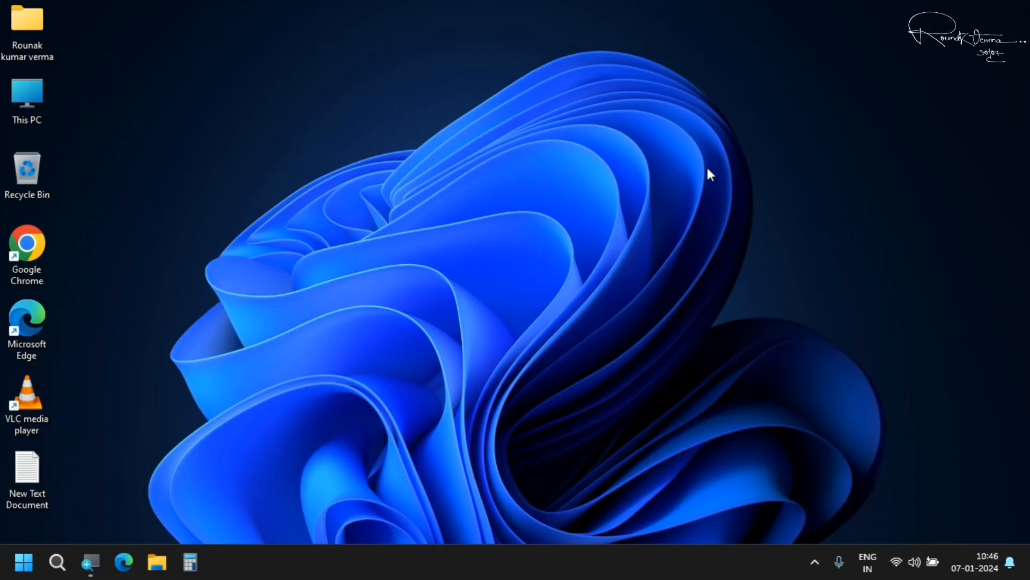